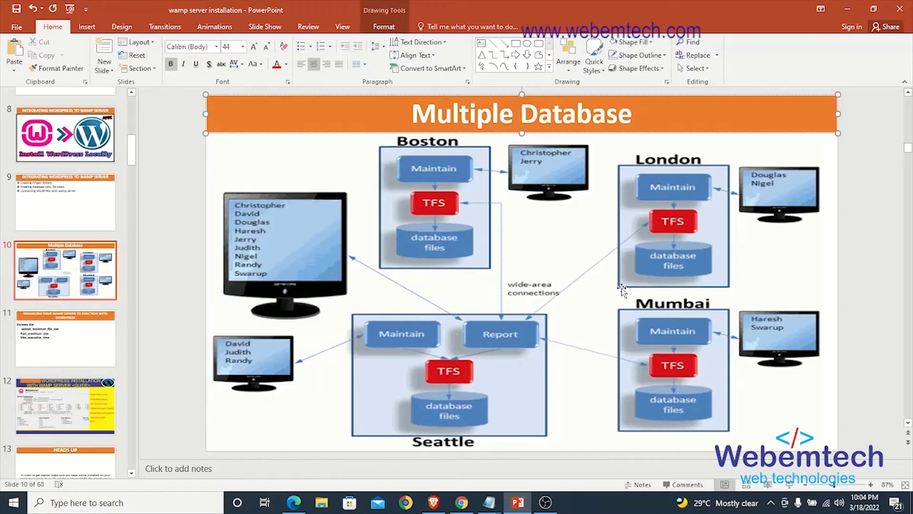
Step: Minimize the Multiple Database PowerPoint presentation to show the desktop and Notepad notes
left_click(848, 9)
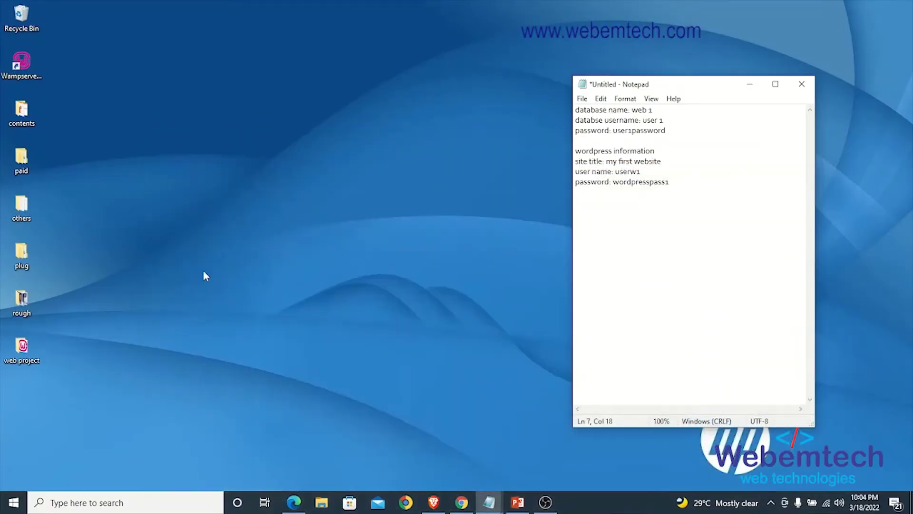
Step: Copy all 19 items from the web project\wordpress folder
double_click(32, 341)
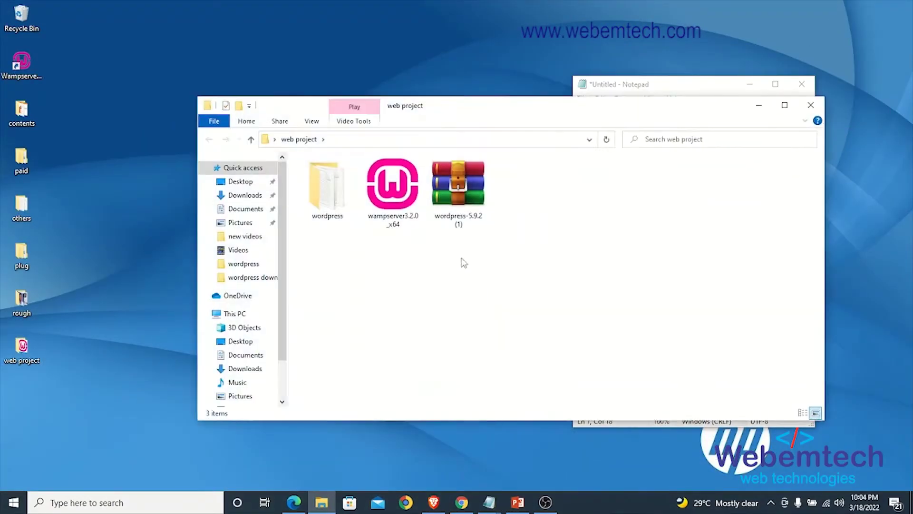
double_click(329, 206)
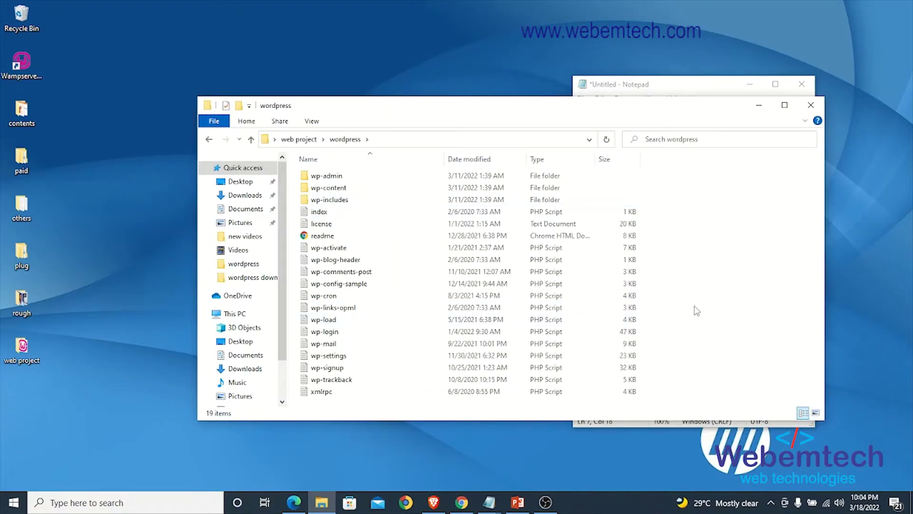
key("ctrl+a")
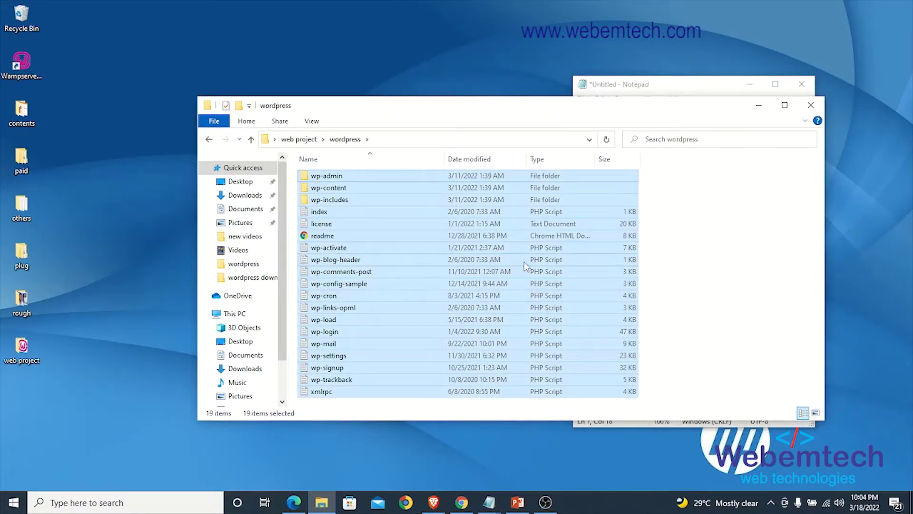
right_click(418, 201)
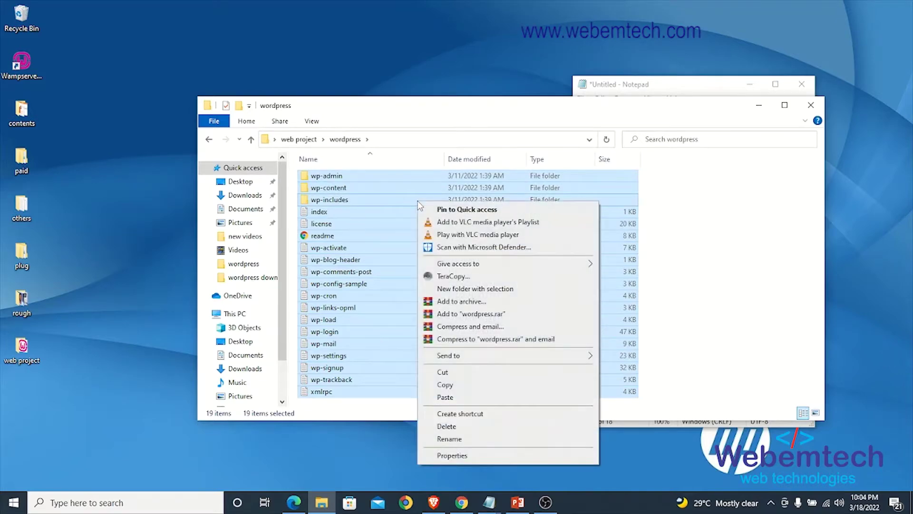
left_click(450, 384)
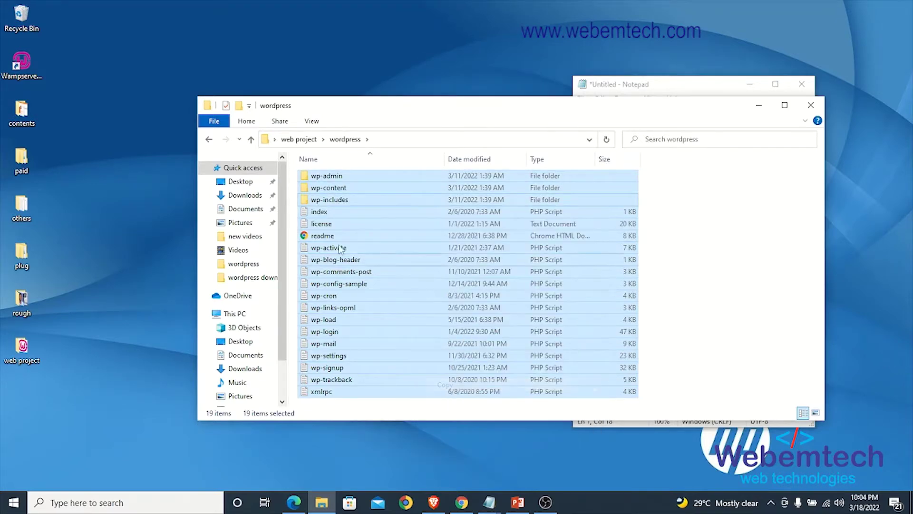
left_click(251, 139)
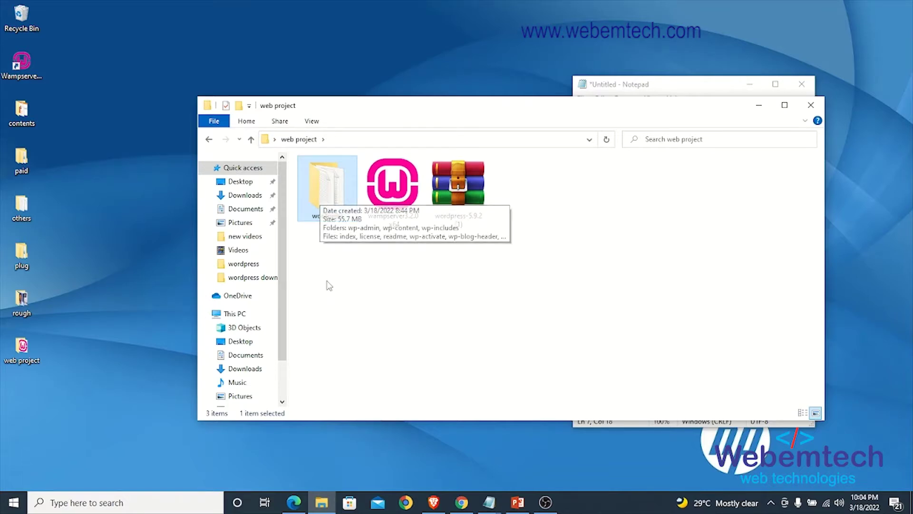
Step: Create a folder named 'project 2' in C:\wamp64\www next to project 1
left_click(247, 318)
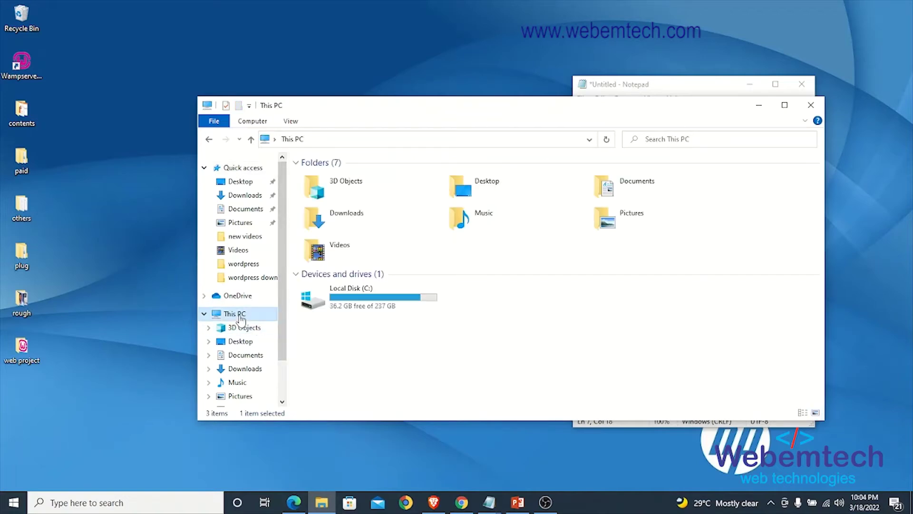
double_click(356, 302)
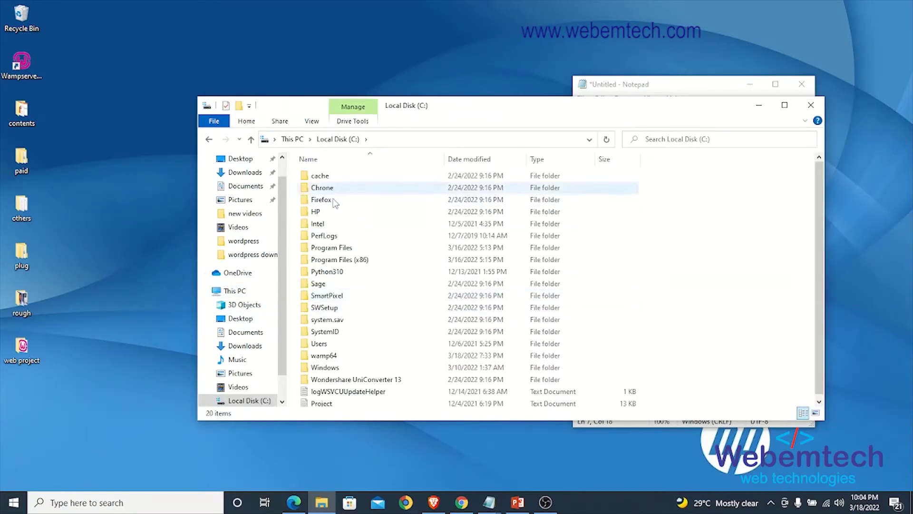
left_click(337, 357)
double_click(336, 357)
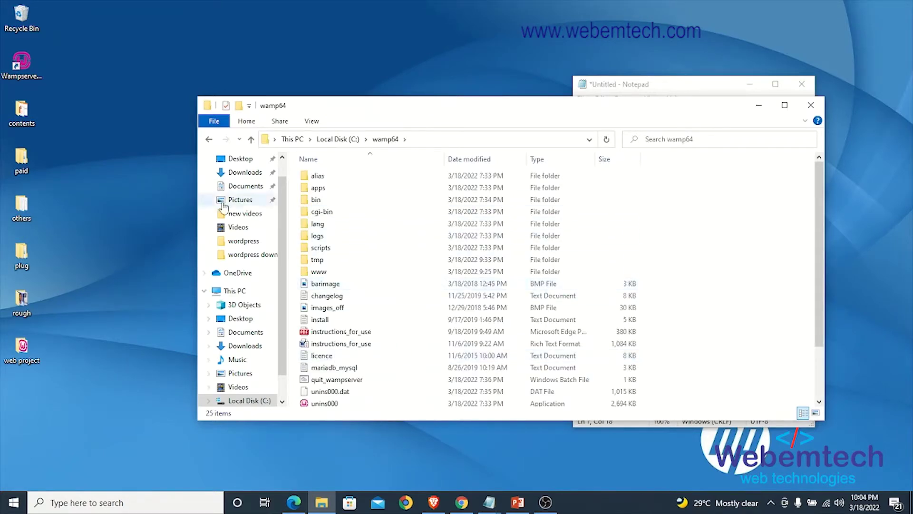
double_click(333, 272)
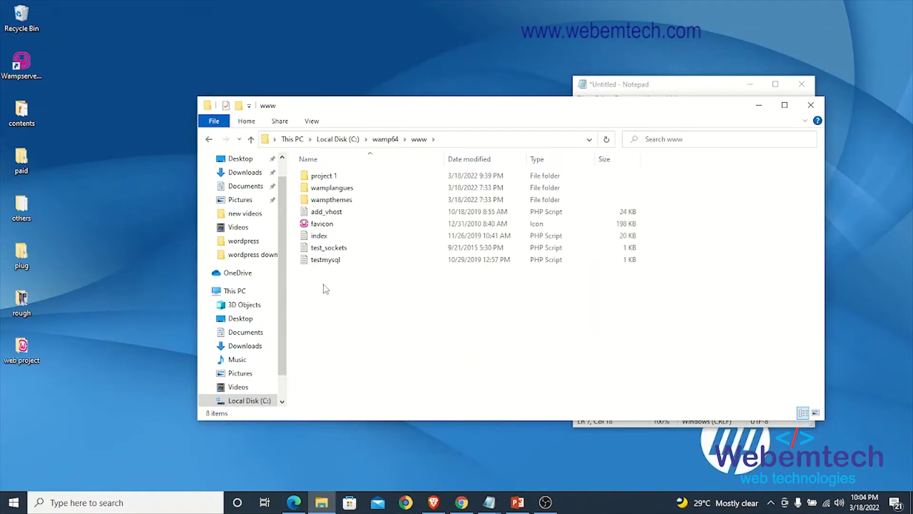
right_click(323, 285)
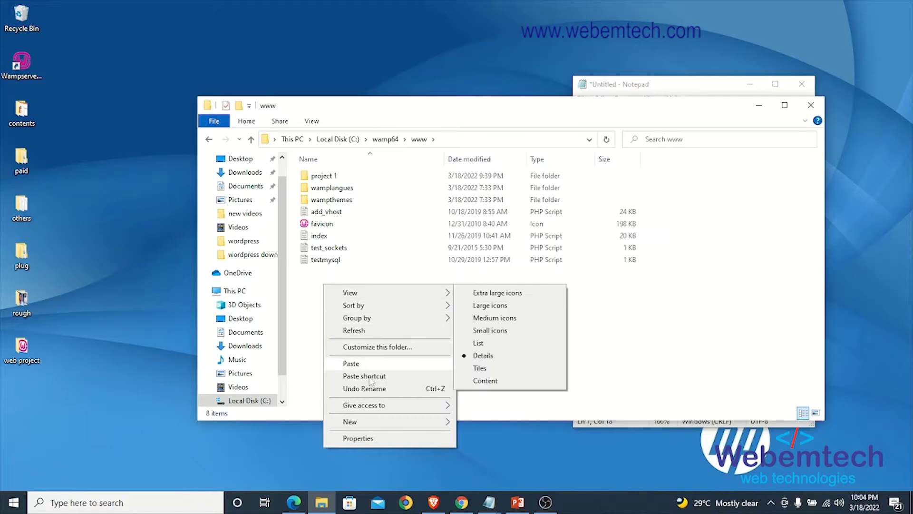
mouse_move(372, 423)
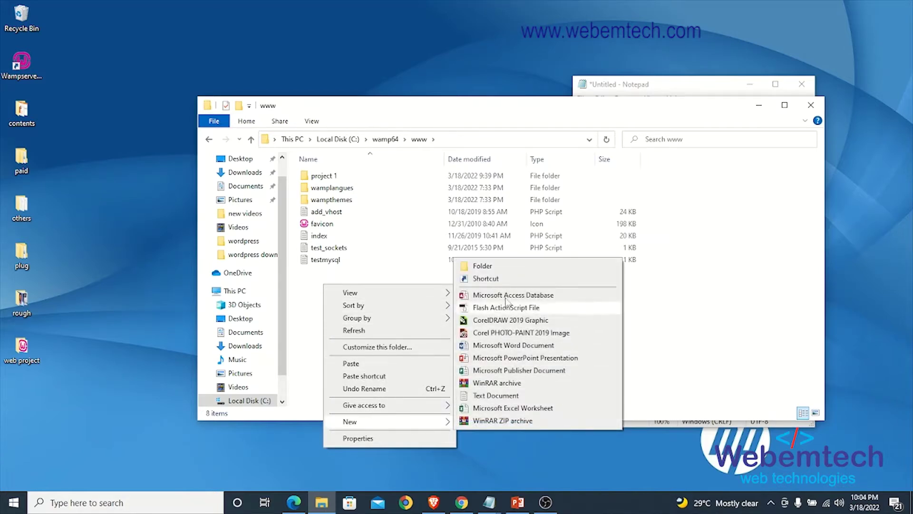
left_click(496, 269)
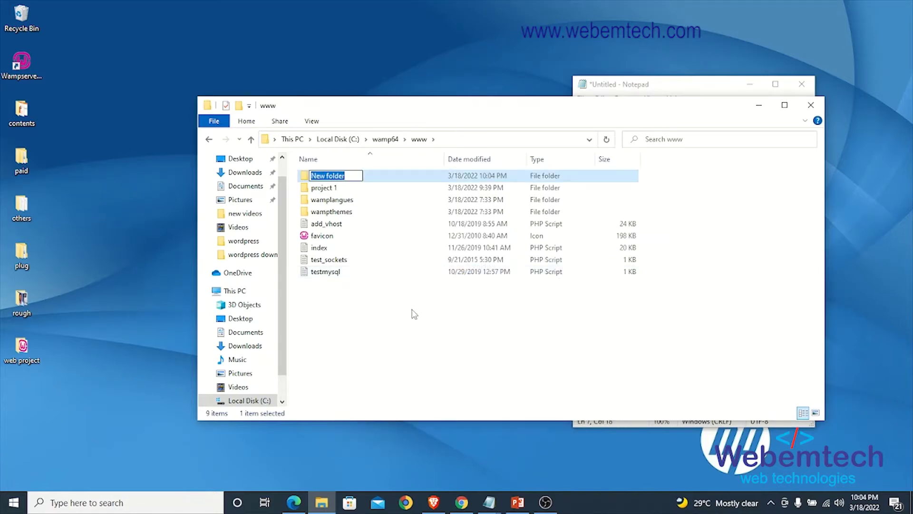
type("p")
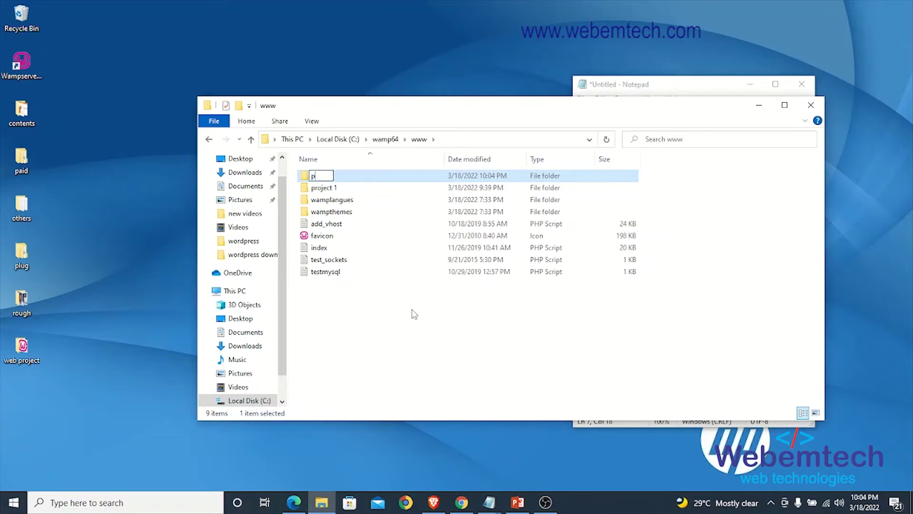
type("roject 2")
key("Return")
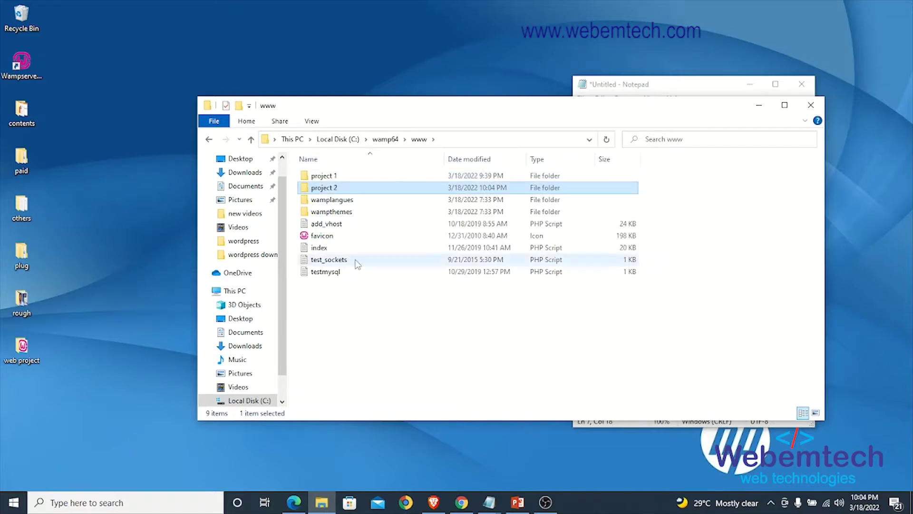
Step: Paste the copied WordPress files into project 2 using TeraCopy
double_click(335, 190)
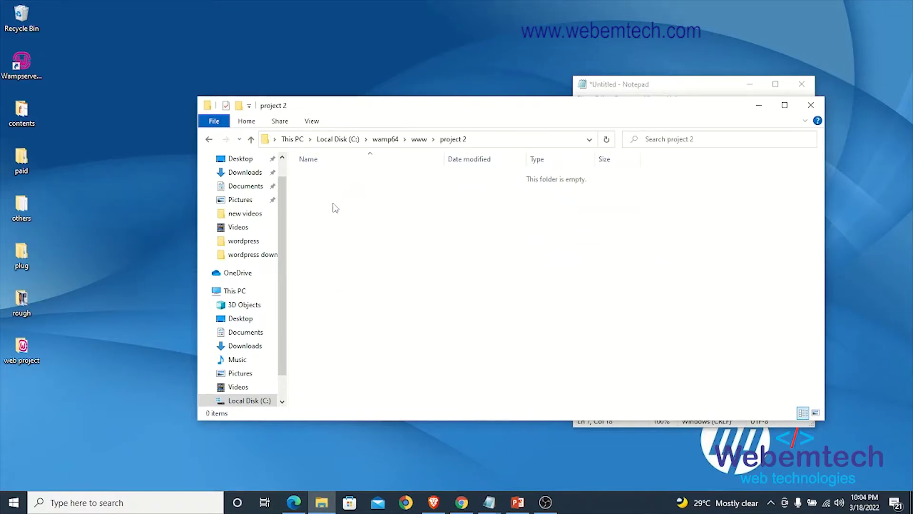
key("ctrl+v")
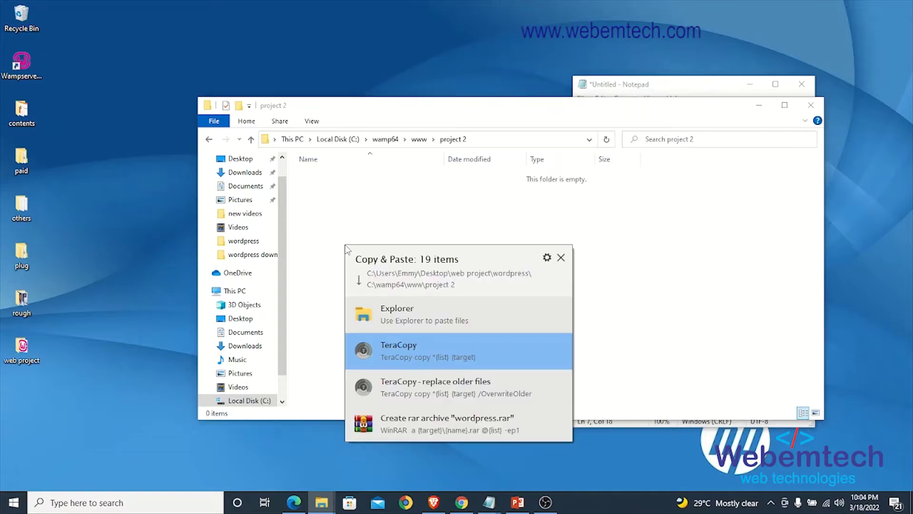
key("Return")
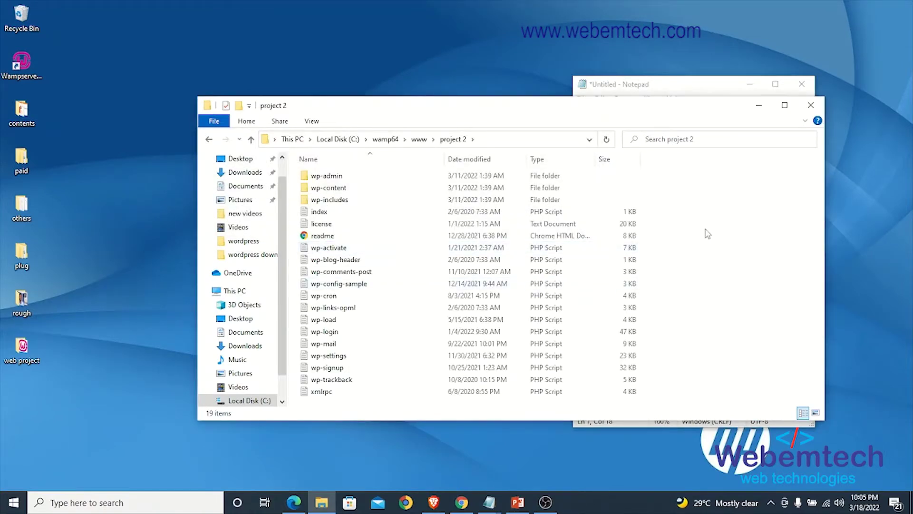
left_click(251, 139)
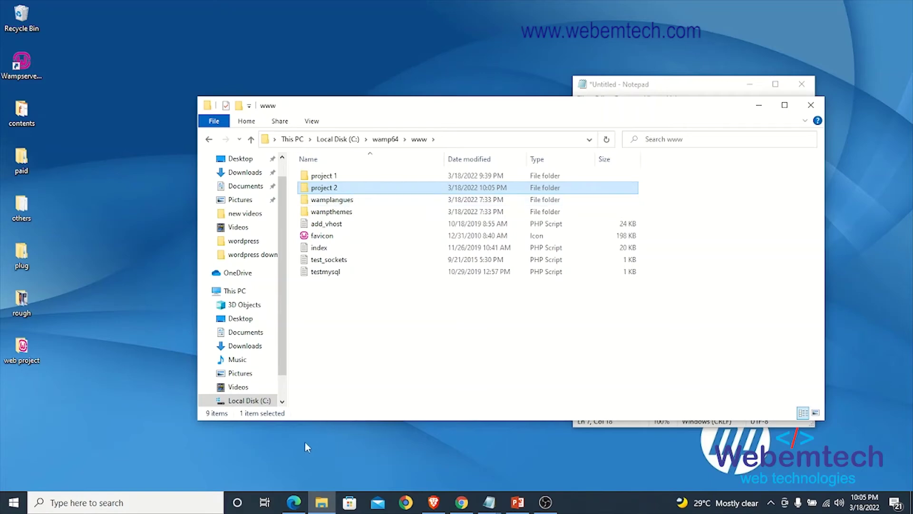
Step: Load localhost in a new Edge tab and follow the phpmyadmin alias link
left_click(293, 507)
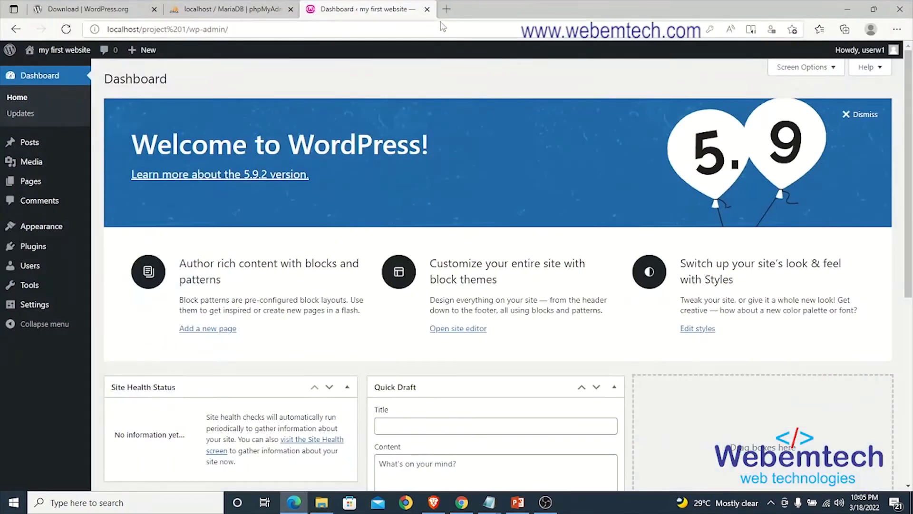
left_click(446, 10)
type("localhost")
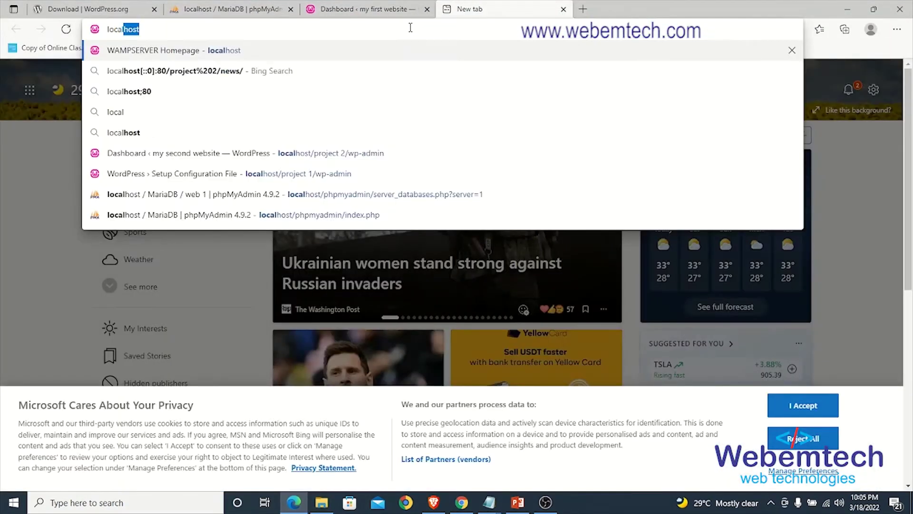
key("Return")
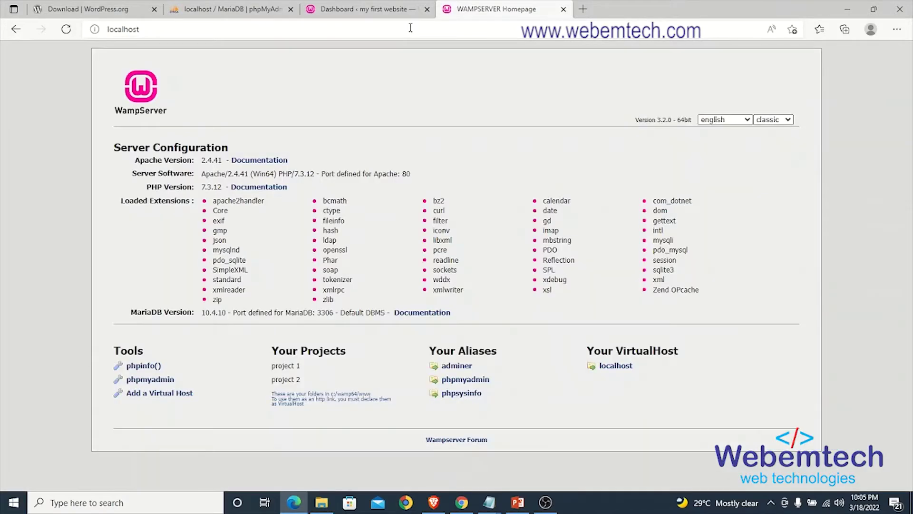
left_click(471, 384)
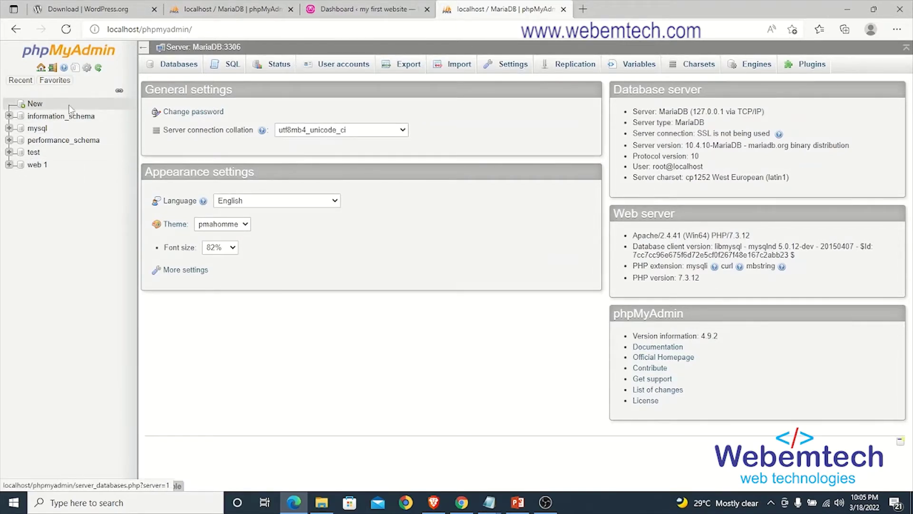
Step: Enter 'web 2' as the new database name on the Databases page
left_click(35, 104)
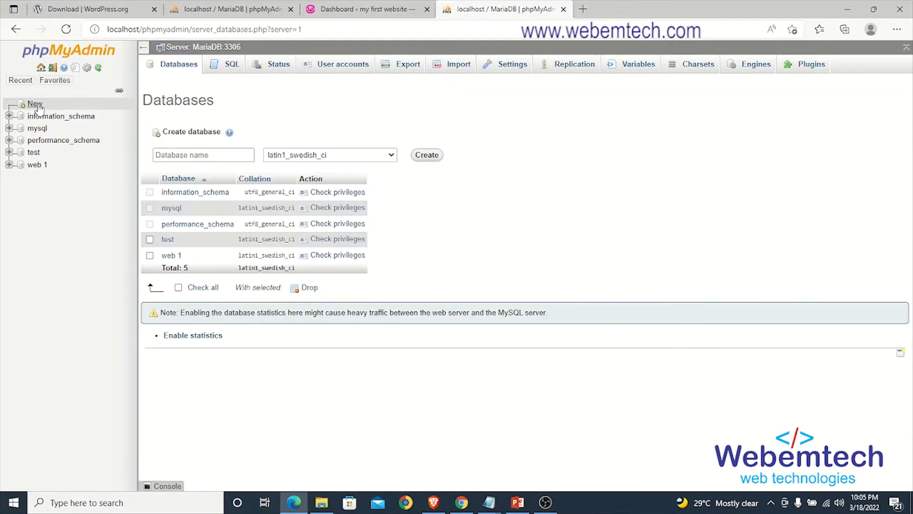
left_click(224, 156)
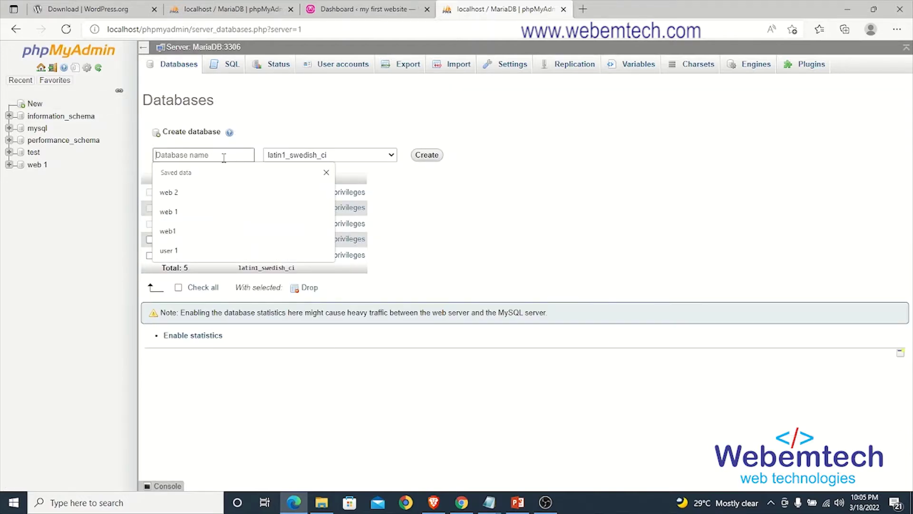
type("web")
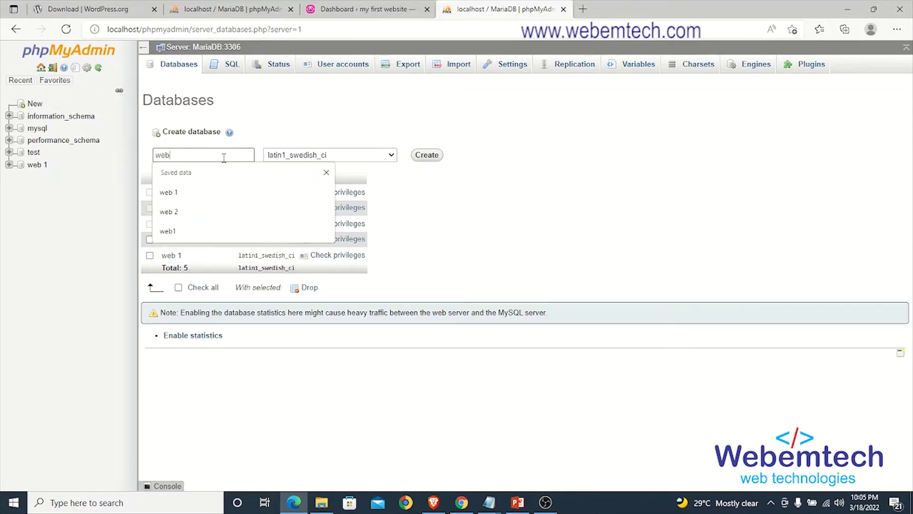
type(" 2")
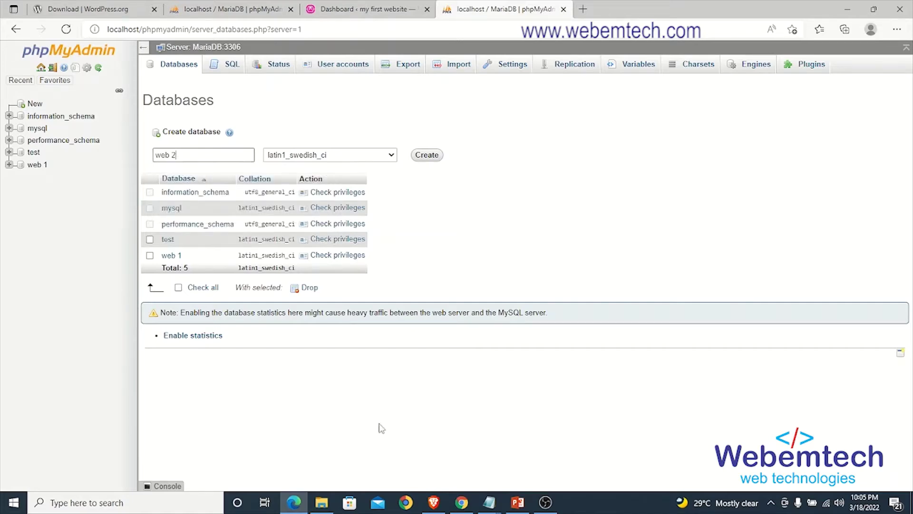
Step: Note 'database name 2: web 2' in Notepad and create the web 2 database
left_click(518, 447)
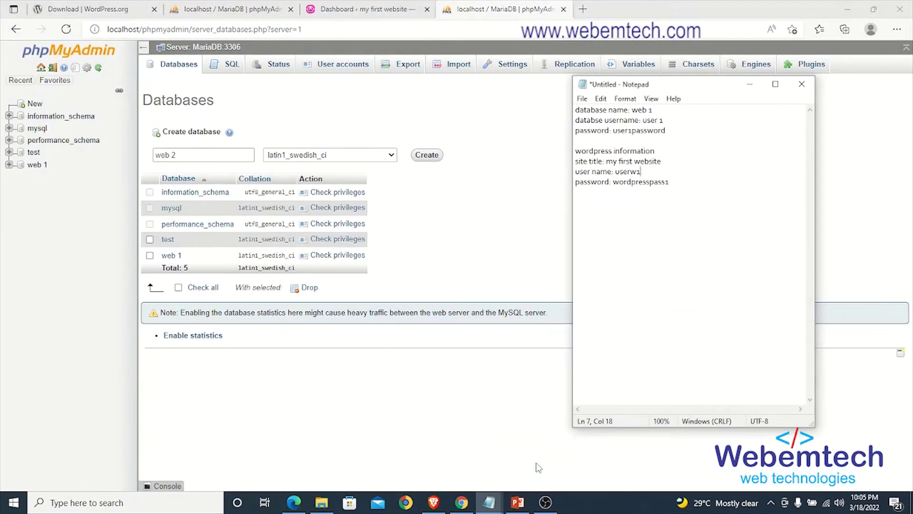
left_click(694, 186)
key("Return")
key("Return")
type("database name")
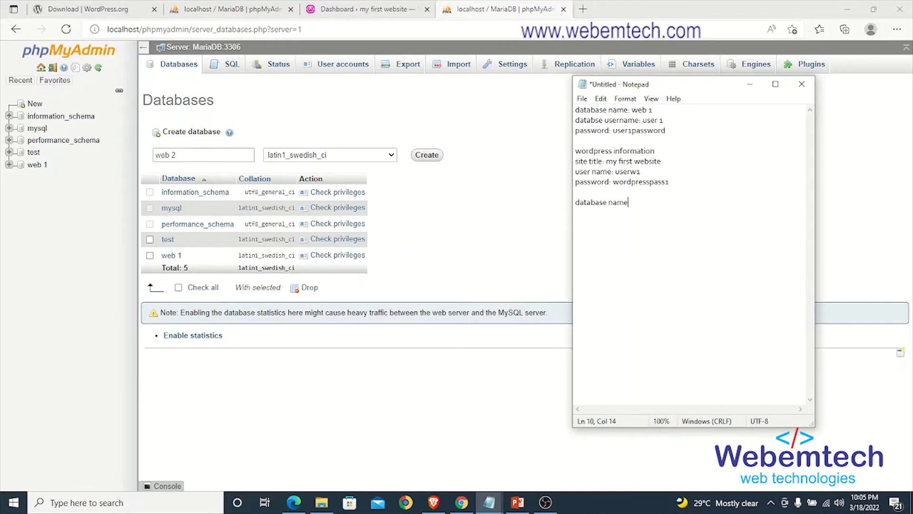
type(" 2: web 2")
key("Return")
left_click(427, 157)
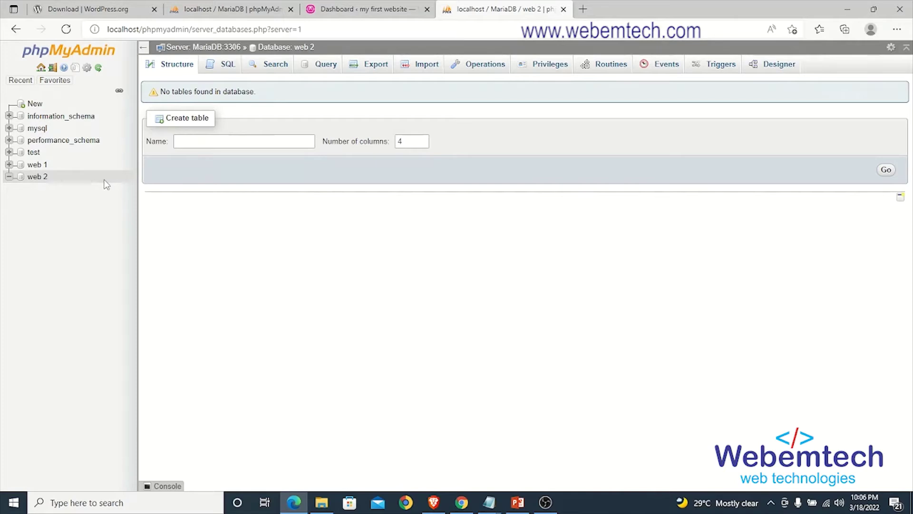
Step: Start a new user account for web 2 and note the database username in Notepad
left_click(549, 67)
left_click(207, 247)
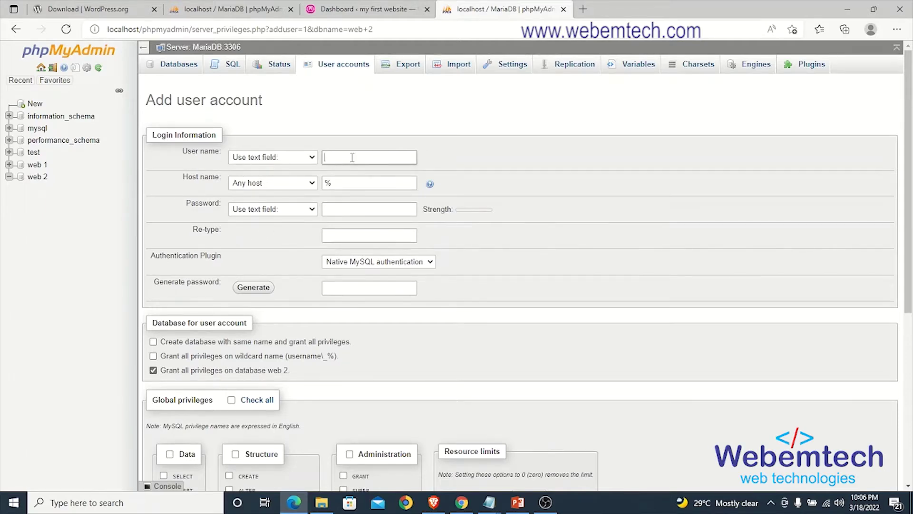
type("user 2")
mouse_move(498, 493)
left_click(518, 452)
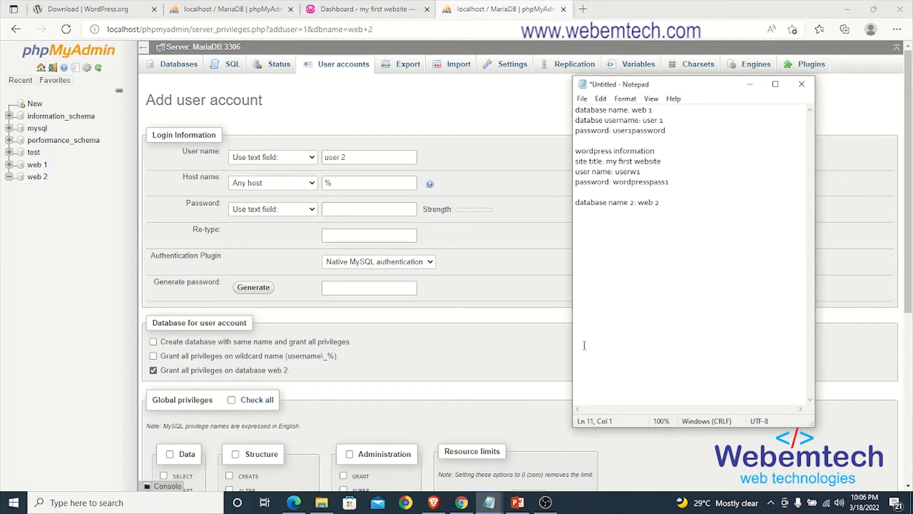
type("database username: user 2")
Step: Set the host name to Local and enter the account password in both fields
left_click(267, 185)
left_click(260, 207)
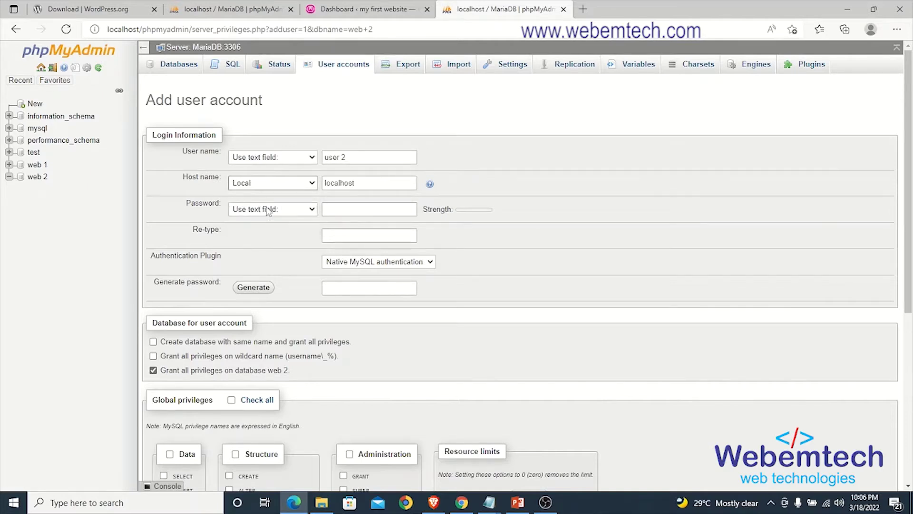
left_click(352, 209)
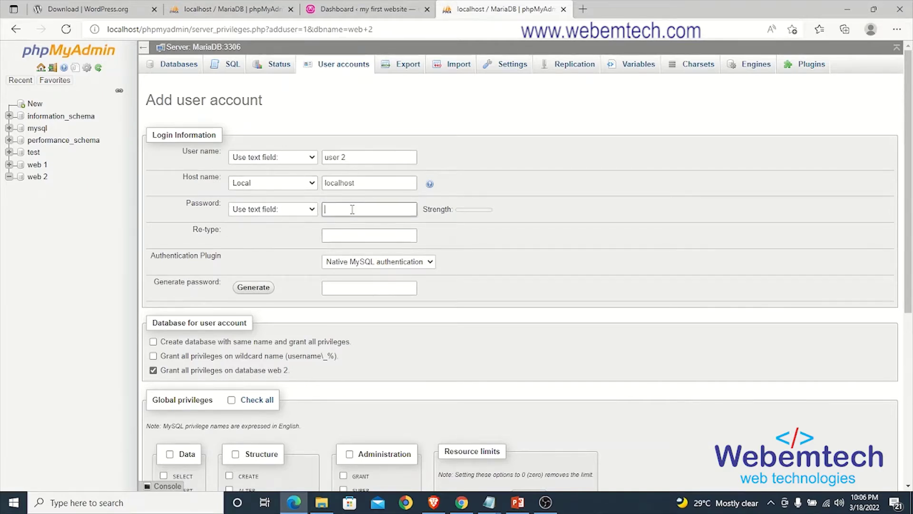
type("123456789")
left_click(368, 235)
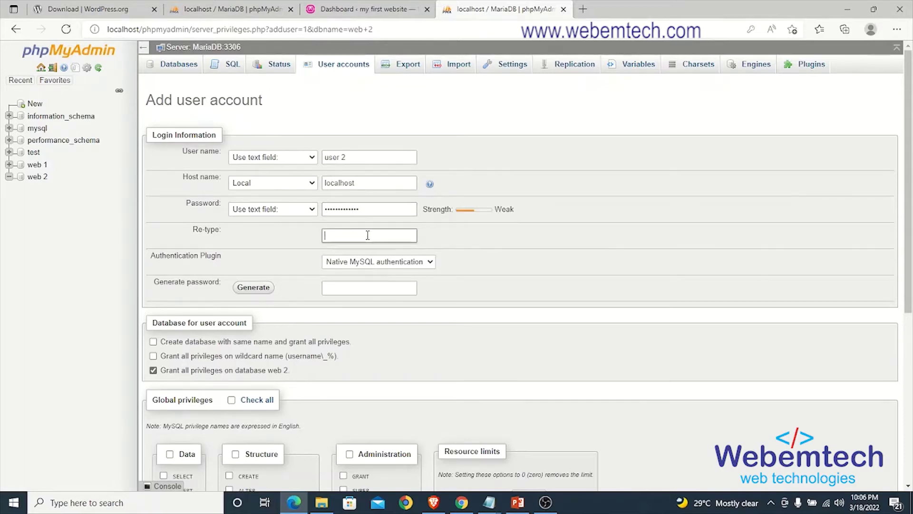
type("1234567")
Step: Record the database password on a new line in the Notepad notes
mouse_move(490, 502)
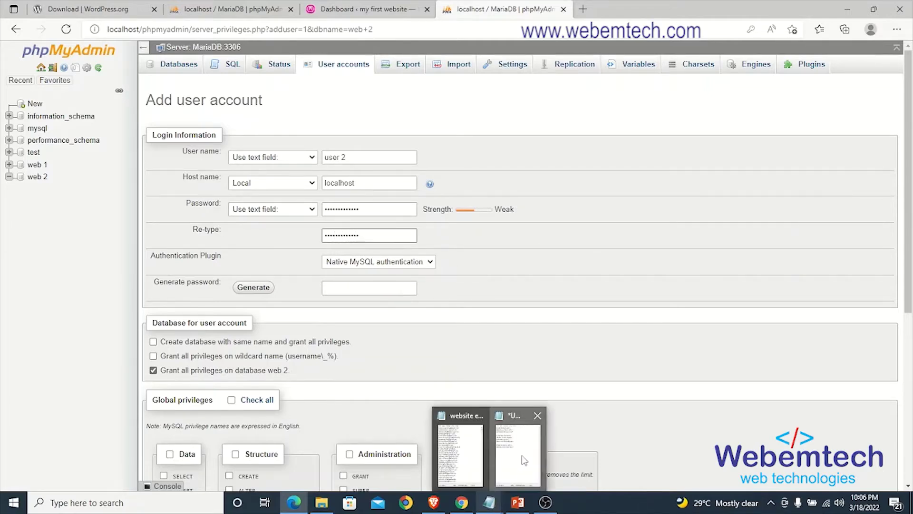
left_click(524, 460)
key("Return")
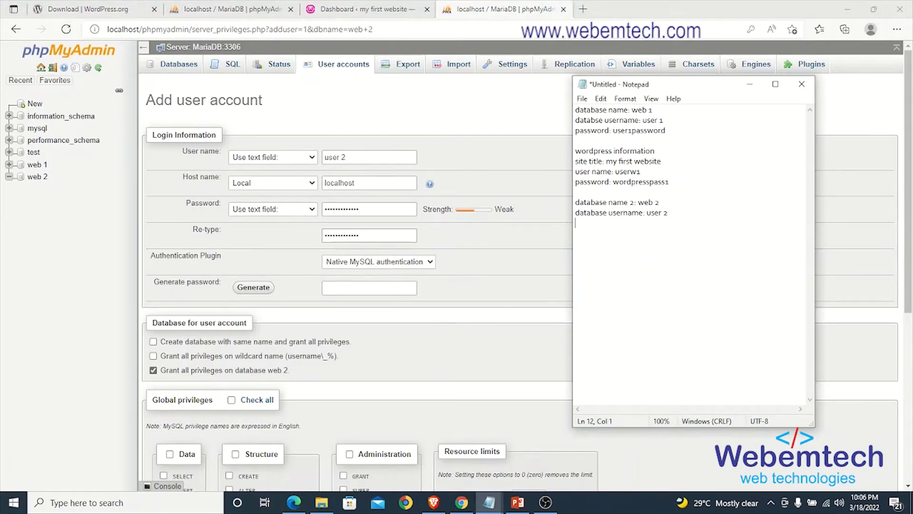
type("us")
key("BackSpace")
key("BackSpace")
type("assword: user2password")
left_click(525, 252)
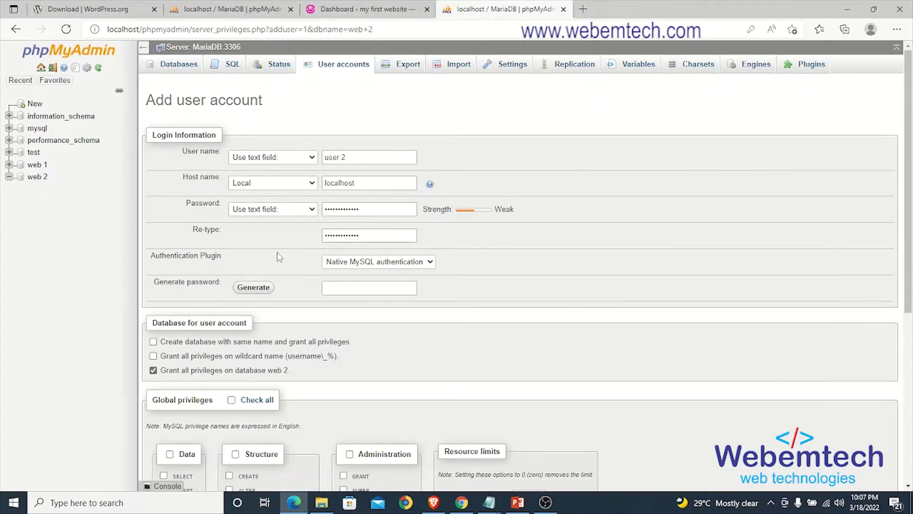
Step: Grant user 2 all global privileges and create the account
scroll(278, 257, "down", 5)
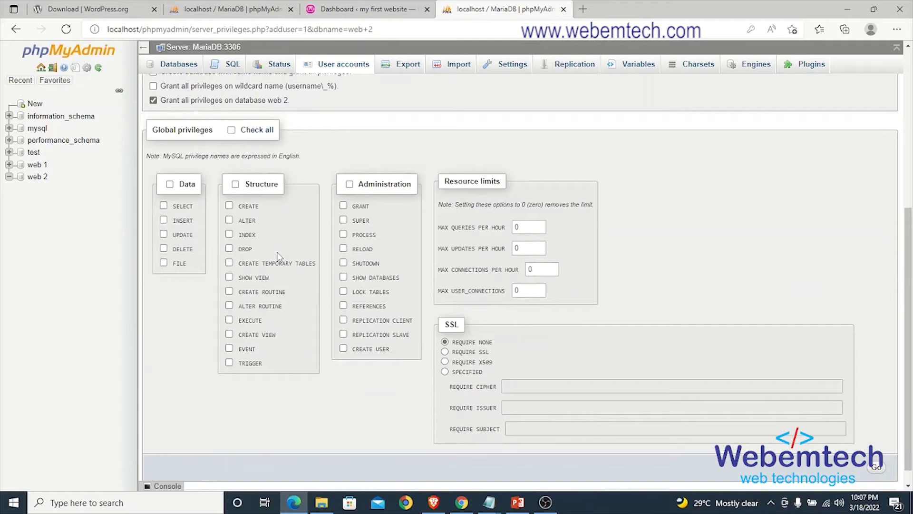
left_click(232, 130)
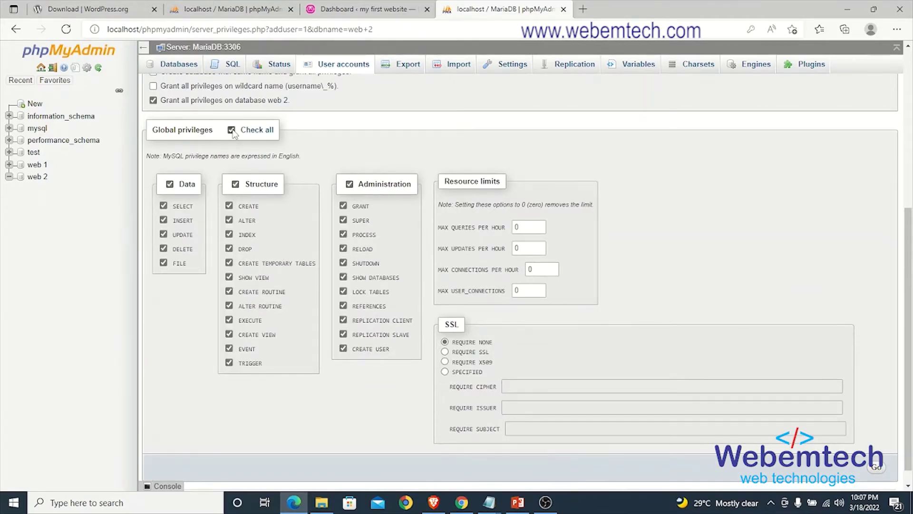
scroll(696, 304, "down", 1)
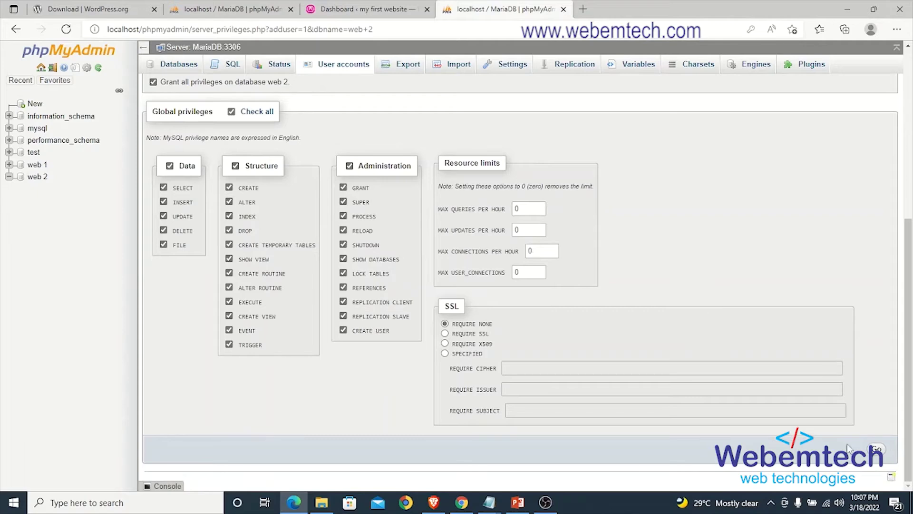
left_click(884, 450)
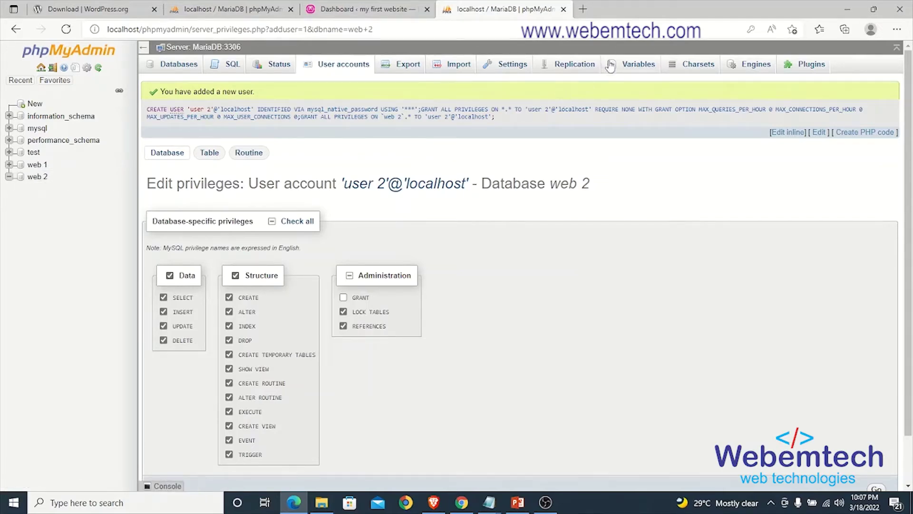
left_click(583, 10)
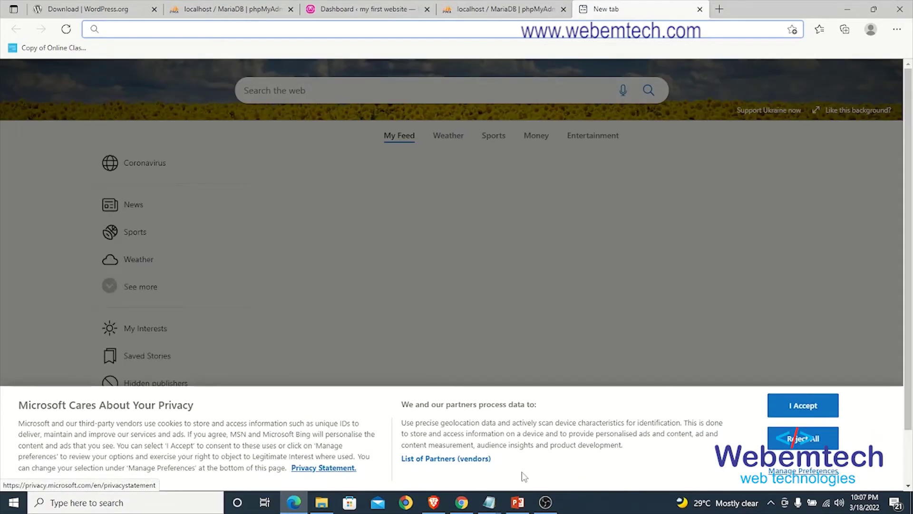
Step: Load localhost/project 2/wp-admin to reach the WordPress setup language page
type("localhost")
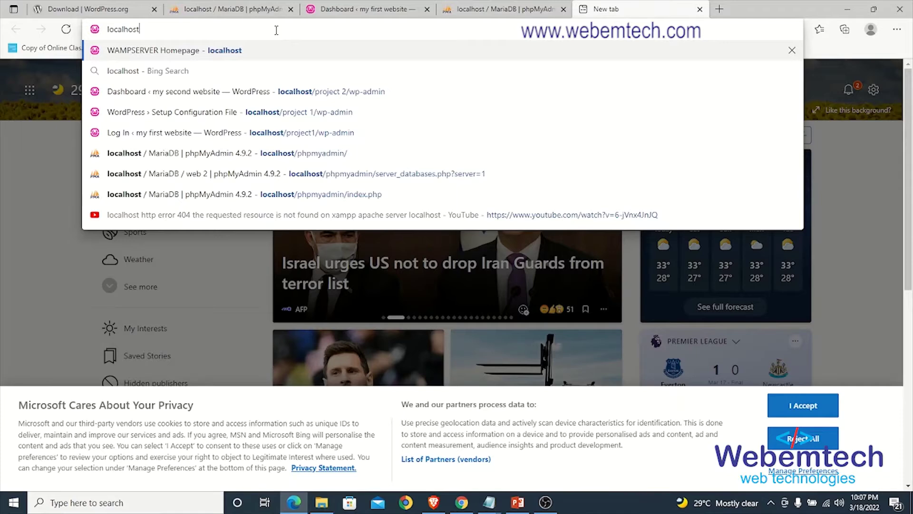
type("/pro")
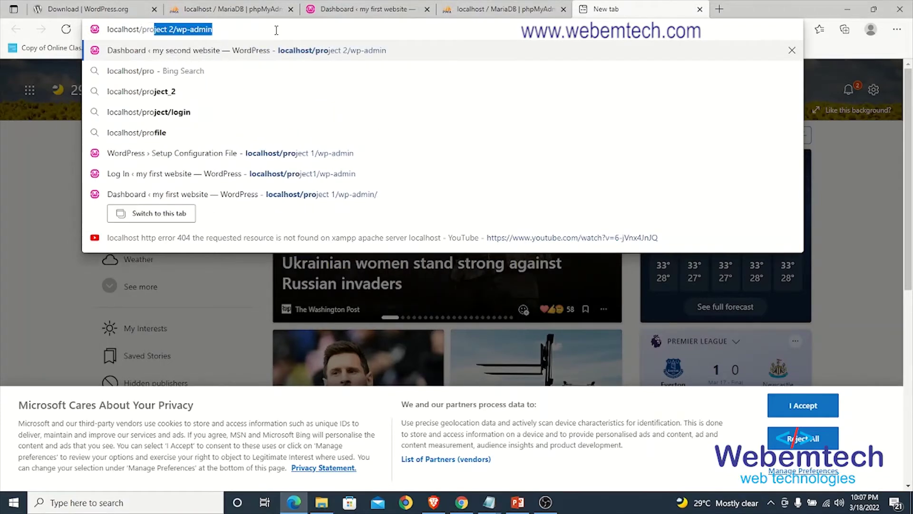
type("ject 2")
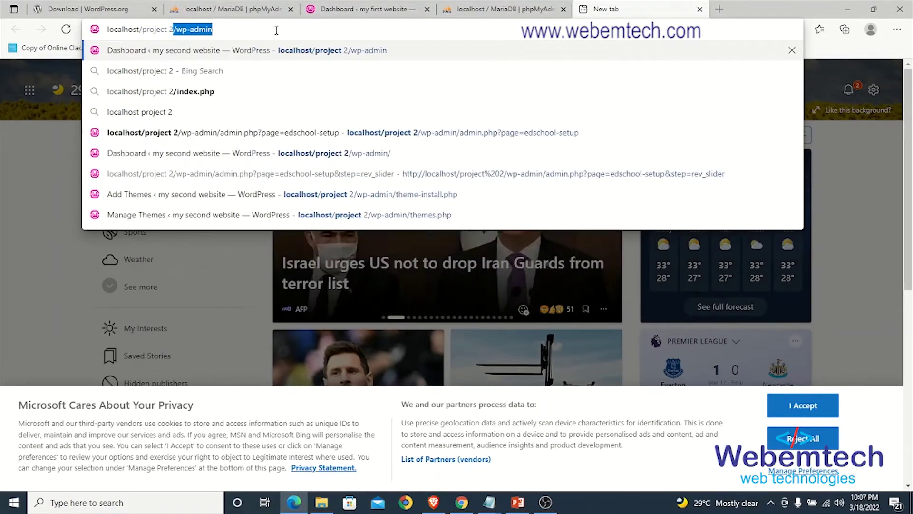
type("/wp-admin")
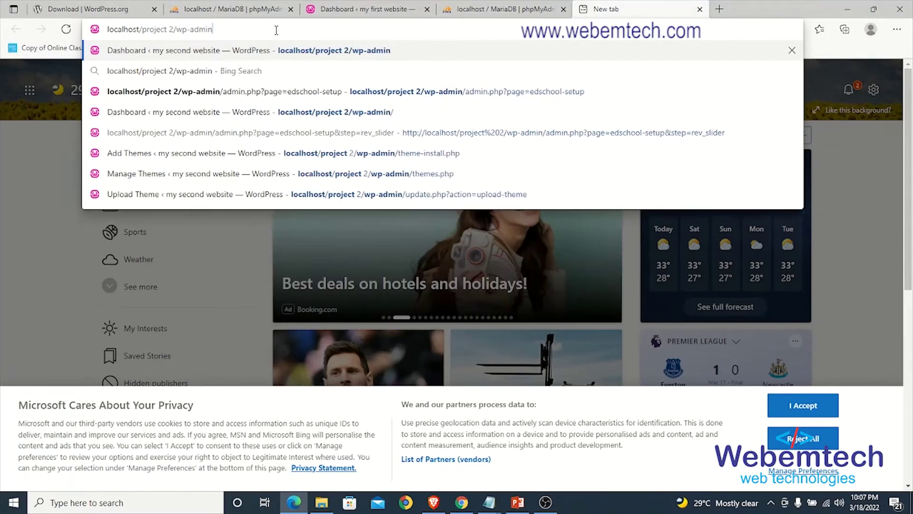
key("Return")
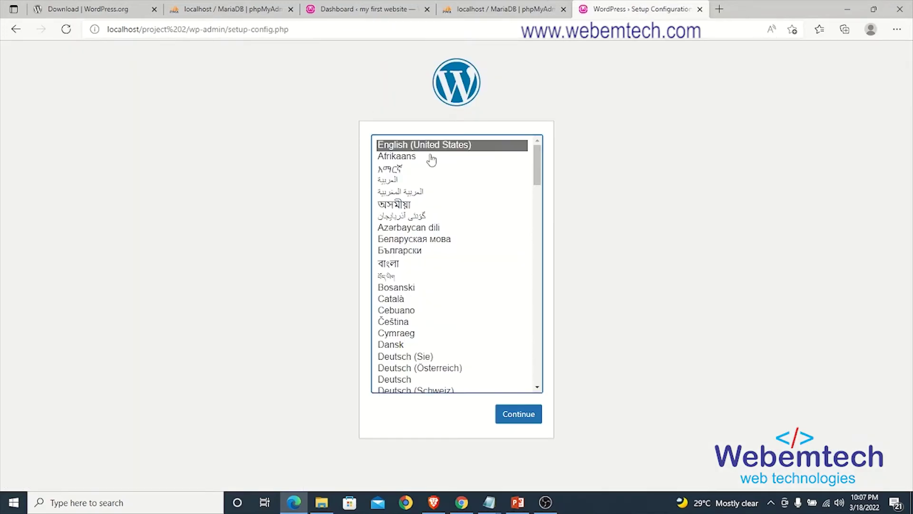
Step: Choose English (United States) and paste 'web 2' from the notes as the database name
left_click(524, 426)
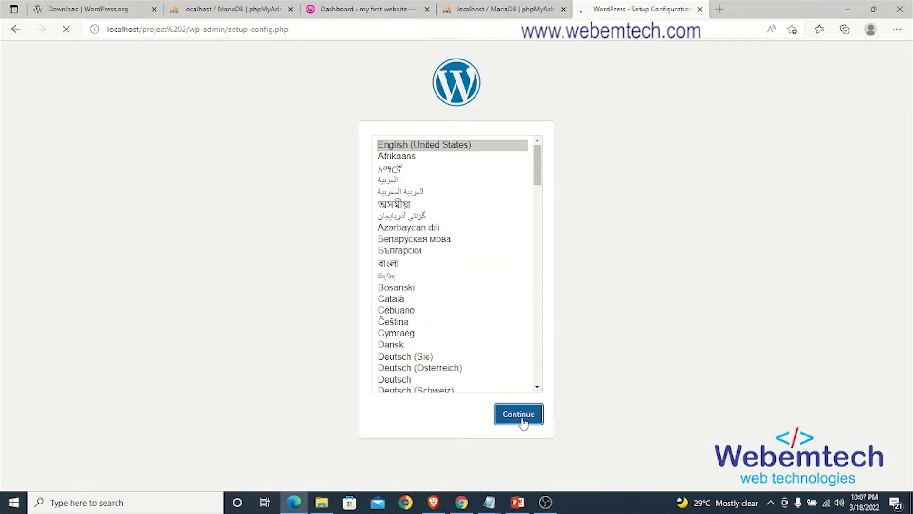
left_click(276, 356)
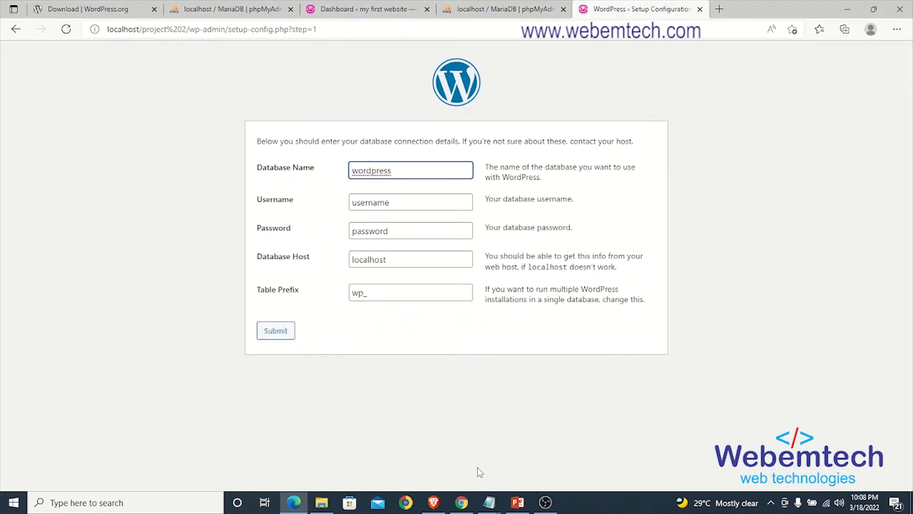
left_click(489, 502)
left_click(514, 438)
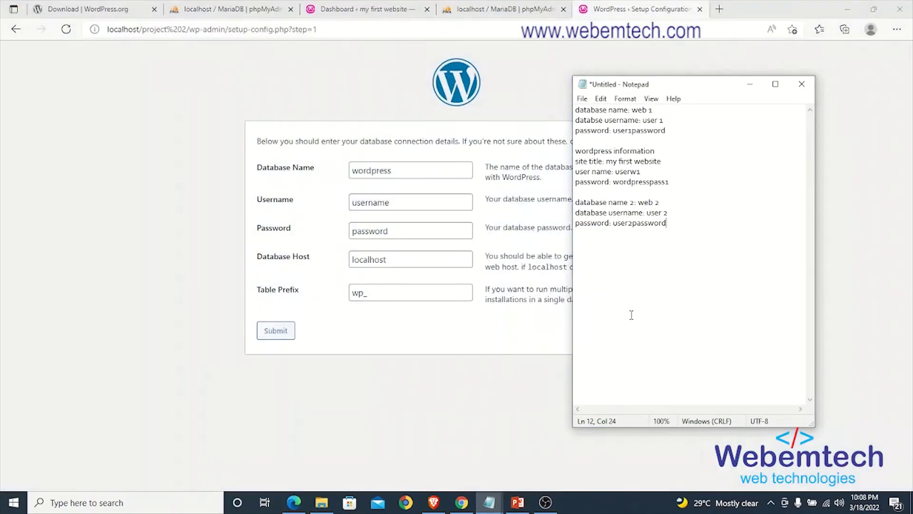
left_click(662, 202)
left_click_drag(663, 202, 642, 205)
key("ctrl+c")
left_click_drag(411, 171, 349, 171)
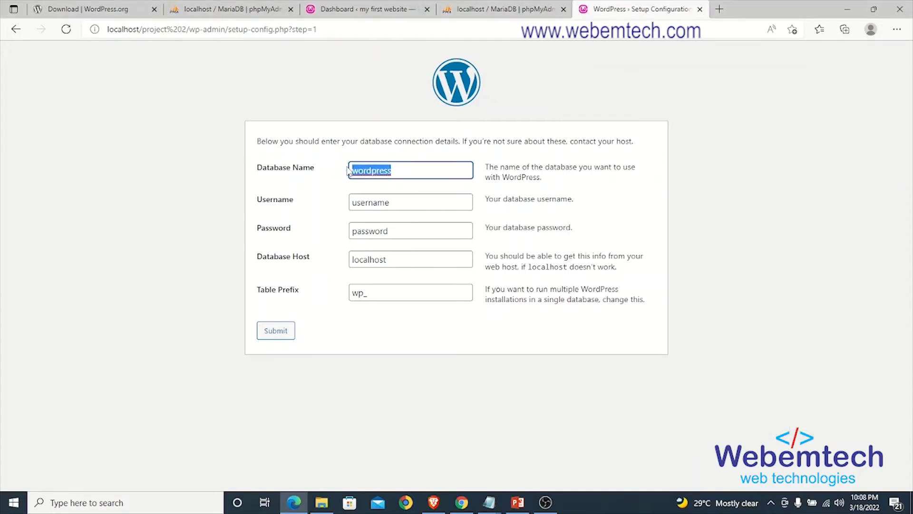
key("ctrl+v")
Step: Enter user 2 and its password, submit the connection, and run the installation
left_click(393, 202)
double_click(366, 205)
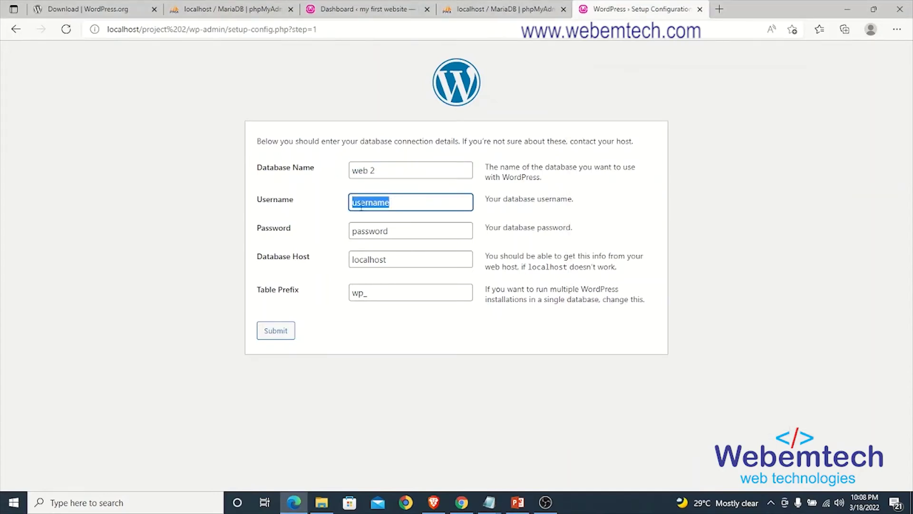
type("user 2")
left_click(407, 232)
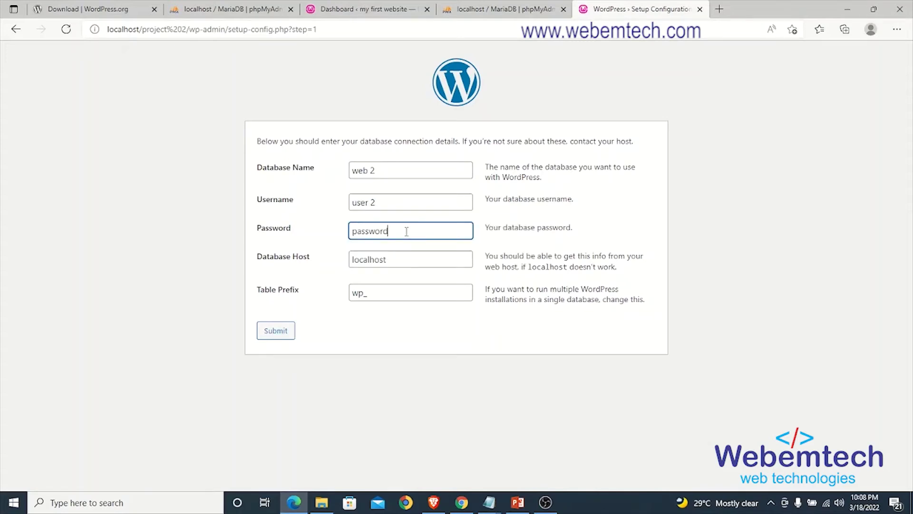
double_click(407, 232)
type("user2password")
left_click(276, 332)
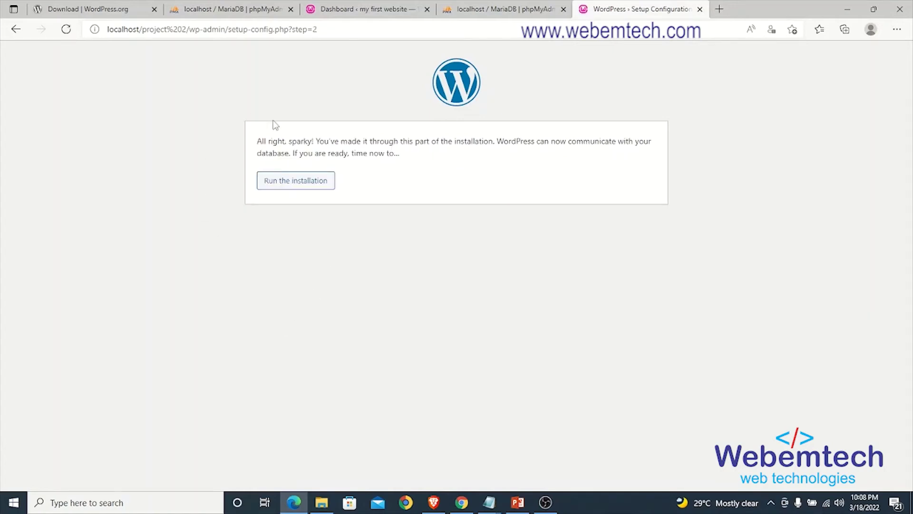
left_click(297, 185)
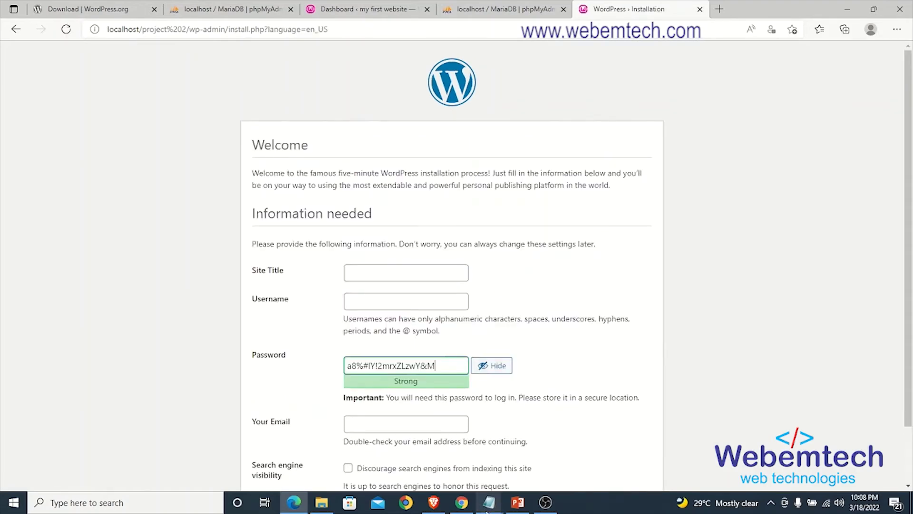
Step: Begin a 'wordpress information 2' block in Notepad with a site title line
mouse_move(488, 509)
left_click(518, 452)
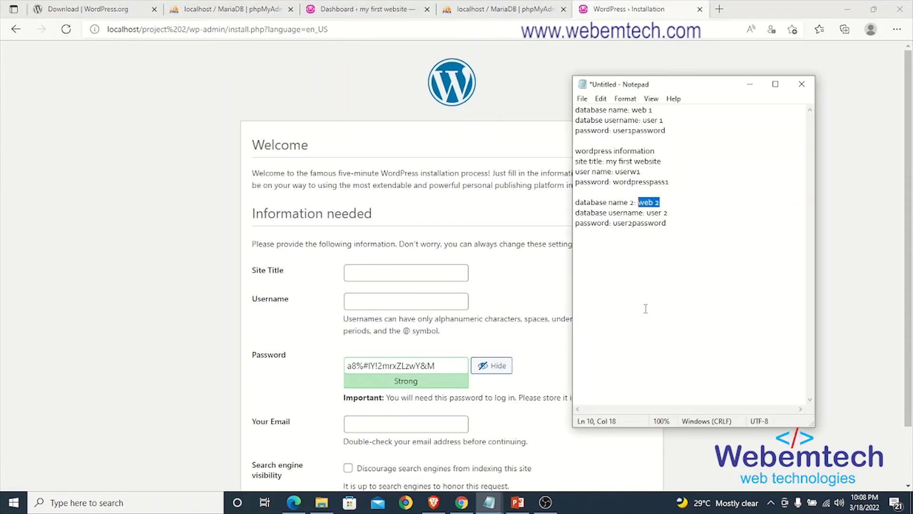
left_click(683, 227)
type("wordpress information 2")
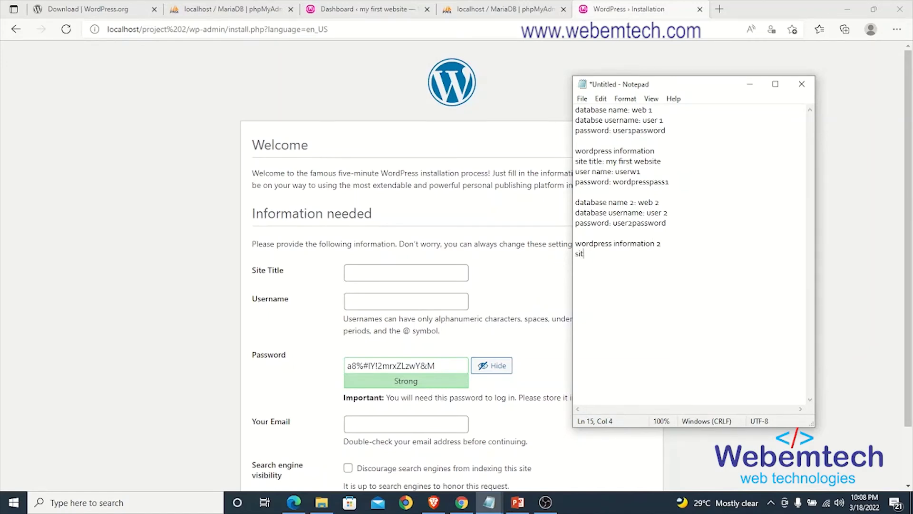
type("iel")
key("BackSpace")
key("BackSpace")
type("itle: my web")
key("BackSpace")
key("BackSpace")
key("BackSpace")
key("BackSpace")
key("BackSpace")
key("BackSpace")
Step: Complete title 'my second website', add the username and admin password, then select the title
type("second website ")
type("username")
type(": us")
type("erw2 ")
type("passowrd")
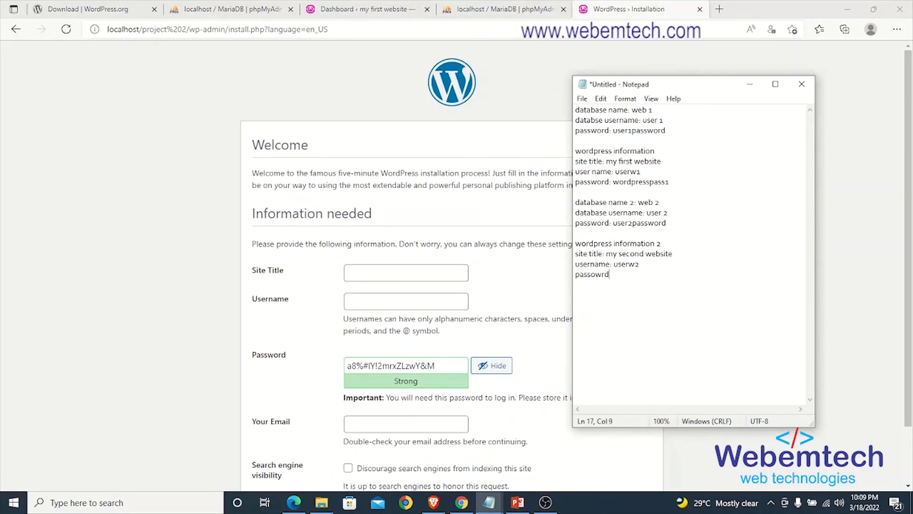
key("BackSpace")
key("BackSpace")
type("word: ")
type("us")
key("BackSpace")
key("BackSpace")
type("wordpresspass")
left_click_drag(674, 253, 607, 257)
key("ctrl+c")
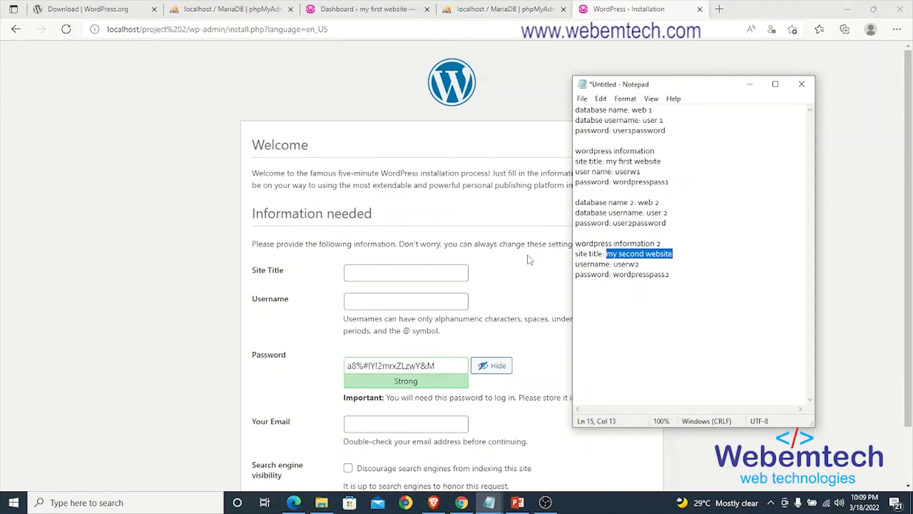
Step: Fill the installer's Site Title and Username fields from the notes
left_click(438, 275)
key("ctrl+v")
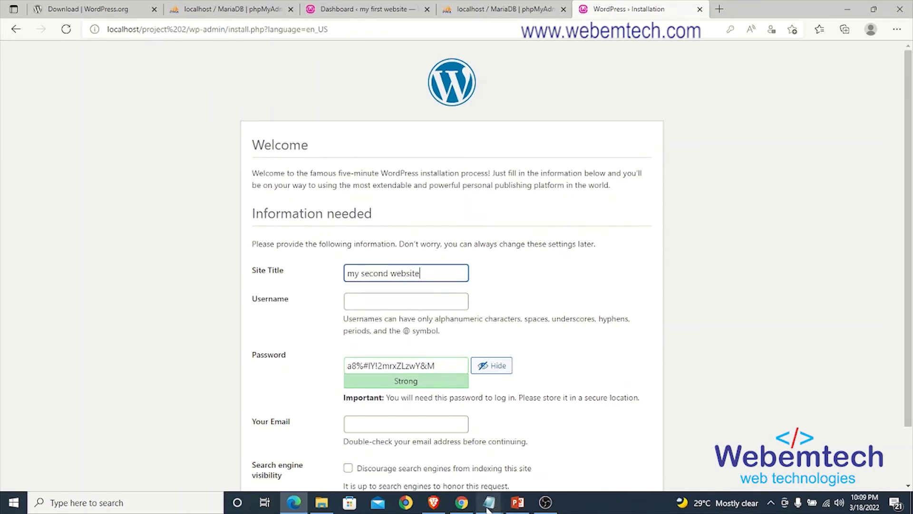
mouse_move(489, 508)
left_click(523, 451)
left_click_drag(641, 265, 614, 267)
key("ctrl+c")
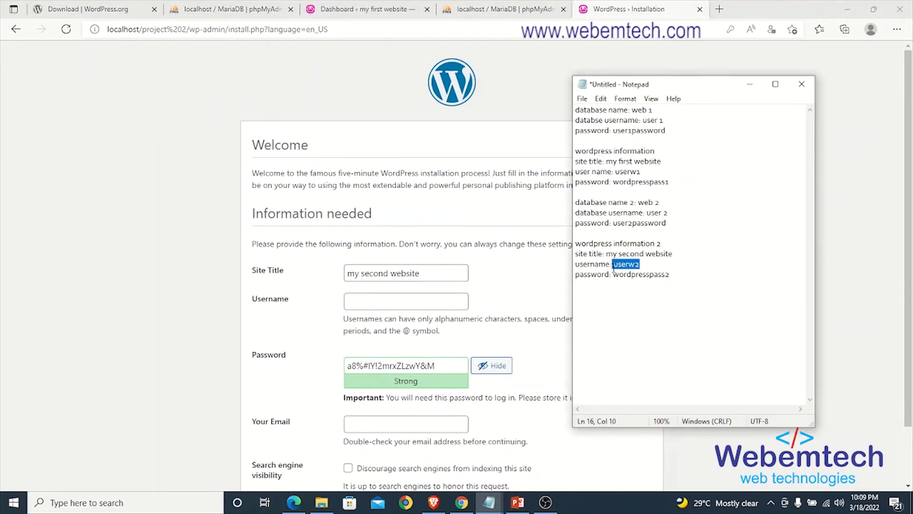
left_click(409, 299)
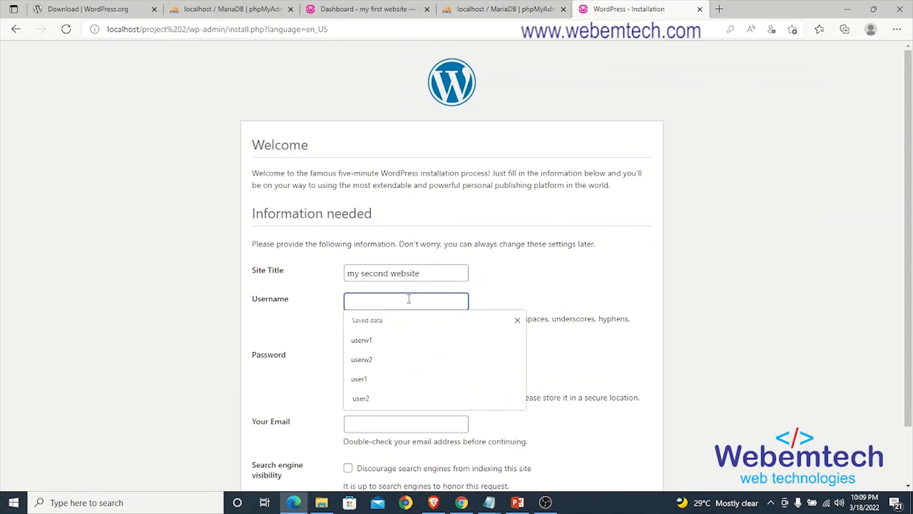
key("ctrl+v")
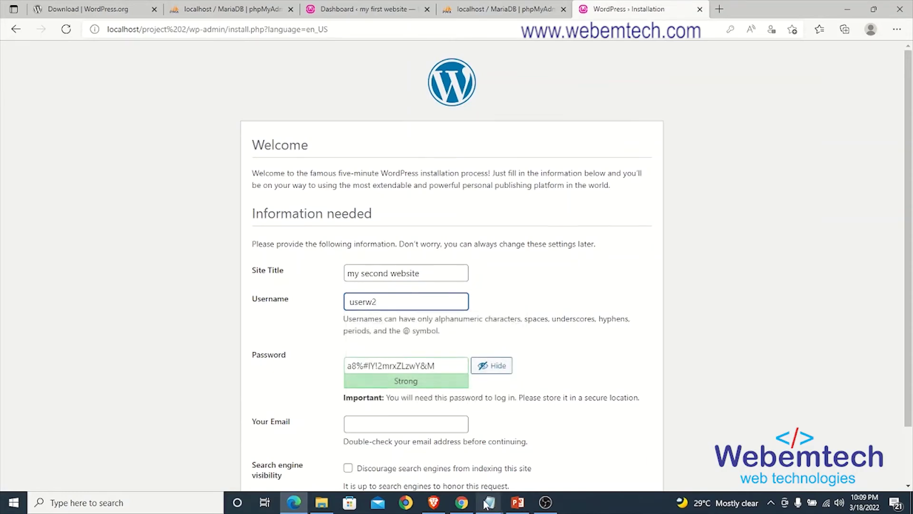
Step: Replace the generated password with the admin password from the notes
mouse_move(489, 502)
left_click(516, 456)
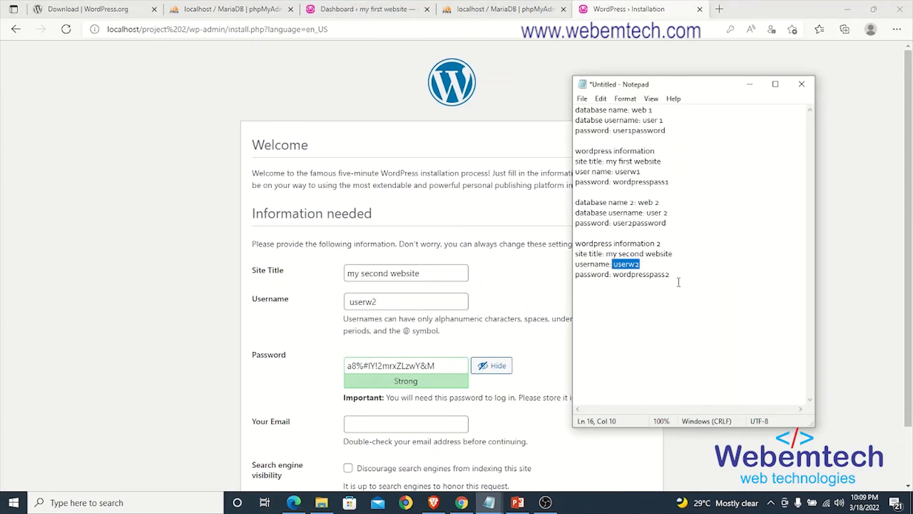
left_click_drag(671, 275, 616, 282)
key("ctrl+c")
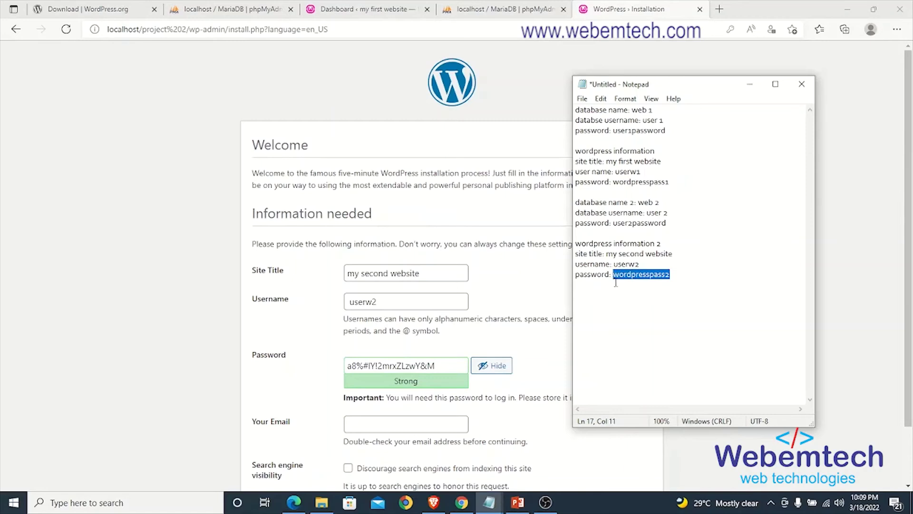
left_click(424, 373)
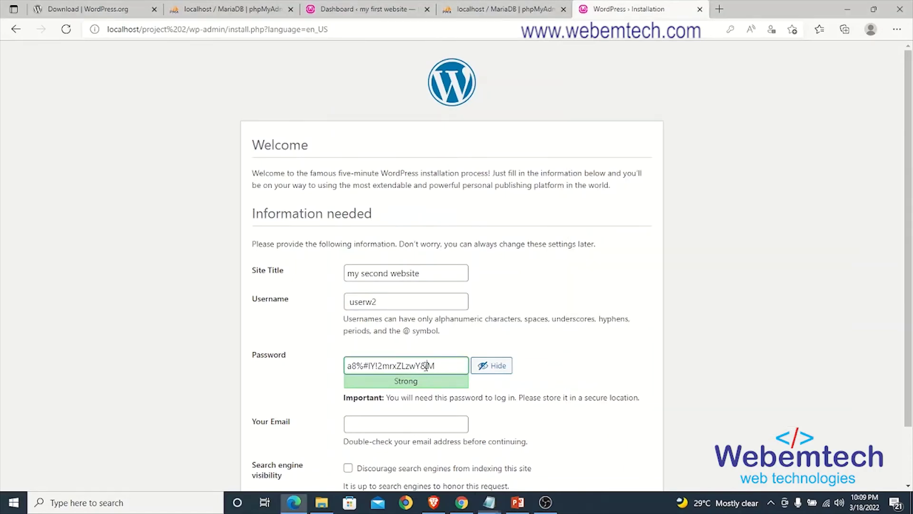
triple_click(425, 366)
key("ctrl+v")
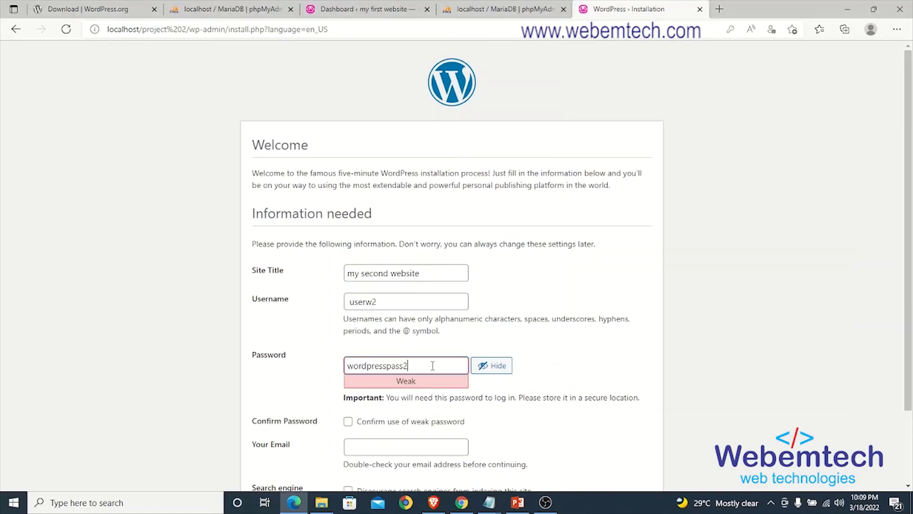
Step: Confirm the weak password, fill in the admin e-mail, install WordPress, and continue to Log In
scroll(424, 366, "down", 2)
left_click(355, 336)
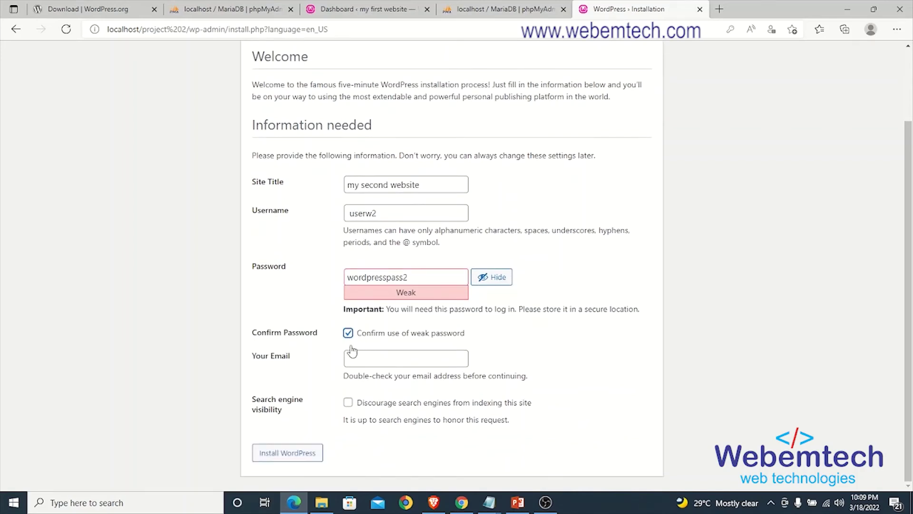
left_click(395, 360)
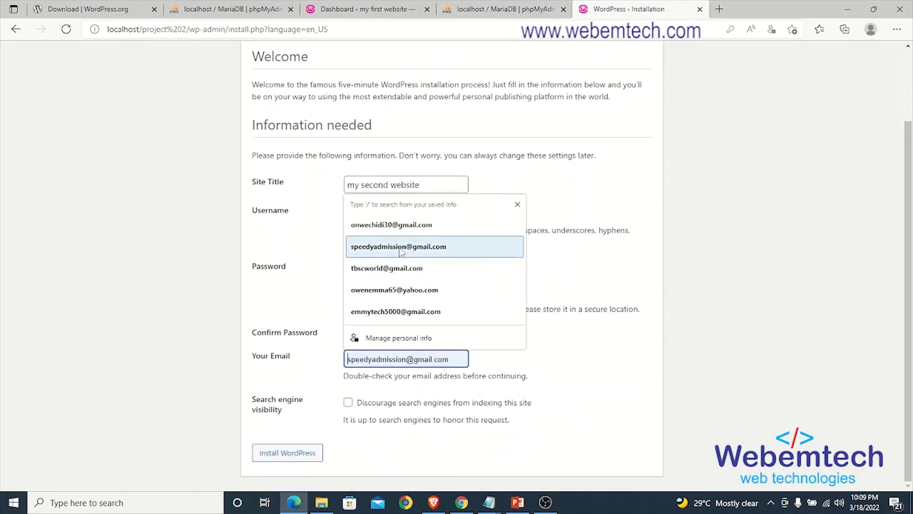
left_click(391, 224)
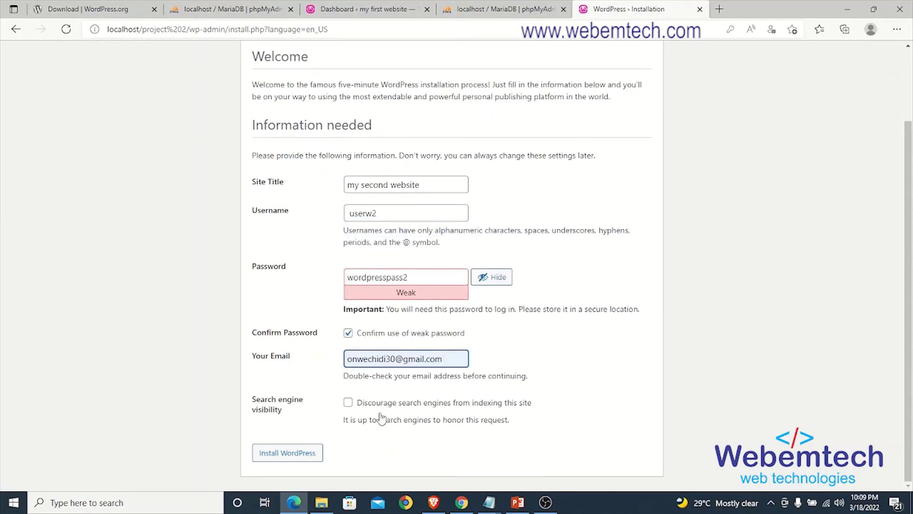
left_click(286, 454)
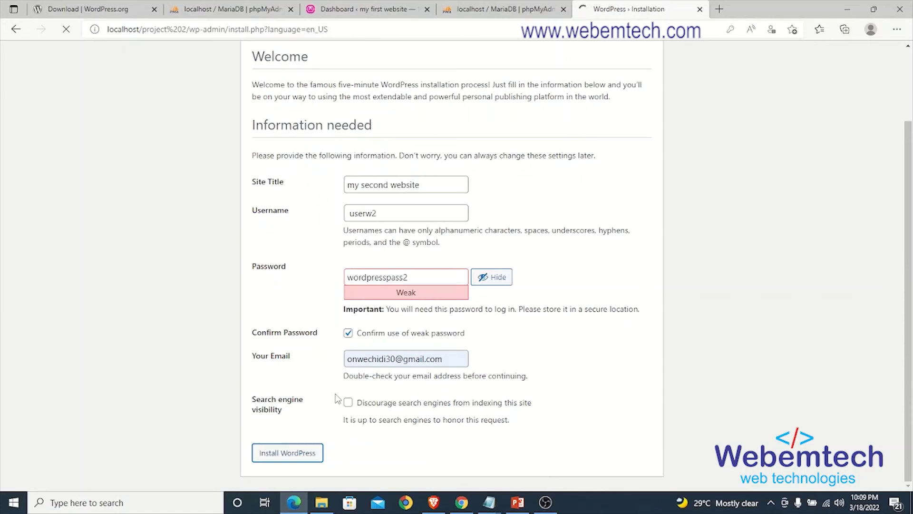
left_click(273, 273)
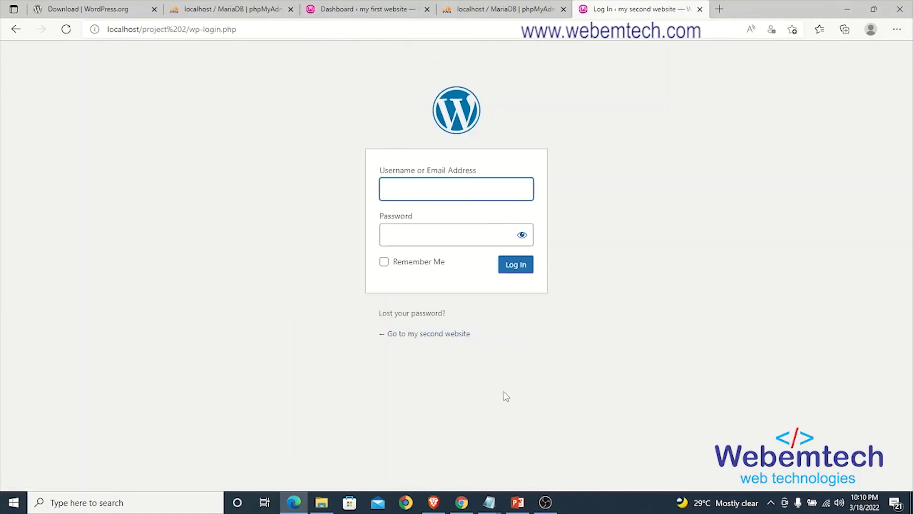
Step: Copy the username from the notes into the login form's username field
mouse_move(491, 510)
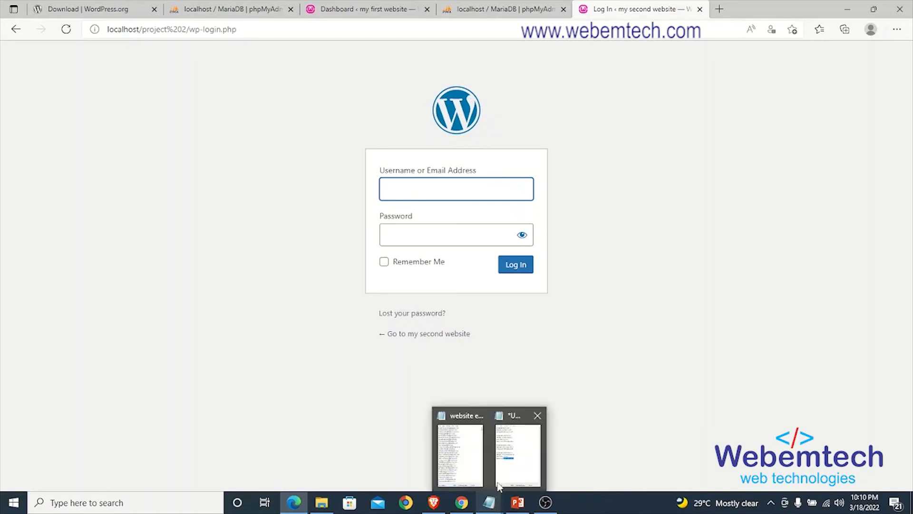
left_click(511, 452)
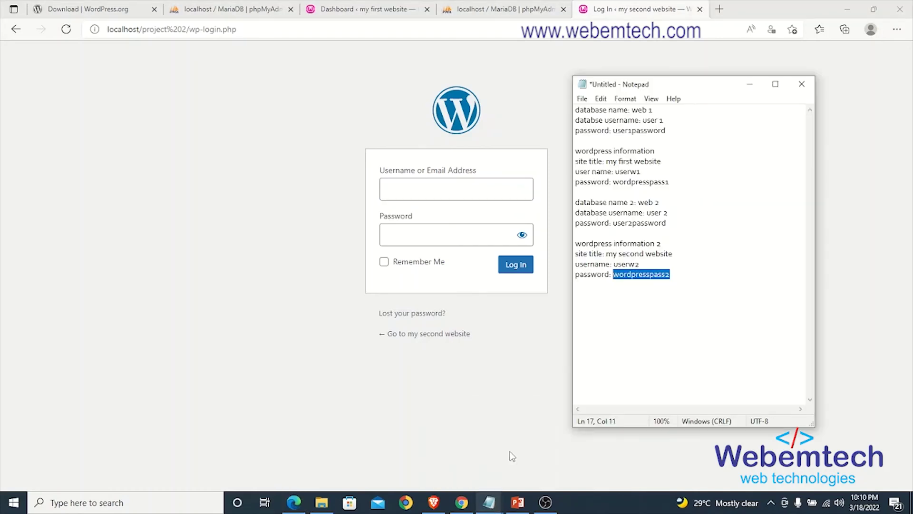
left_click(643, 265)
double_click(624, 265)
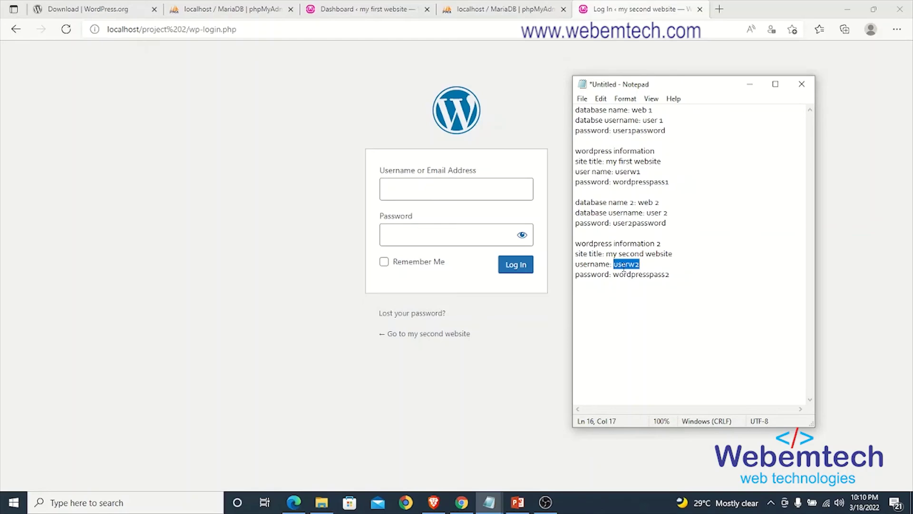
key("ctrl+c")
left_click(494, 189)
key("ctrl+v")
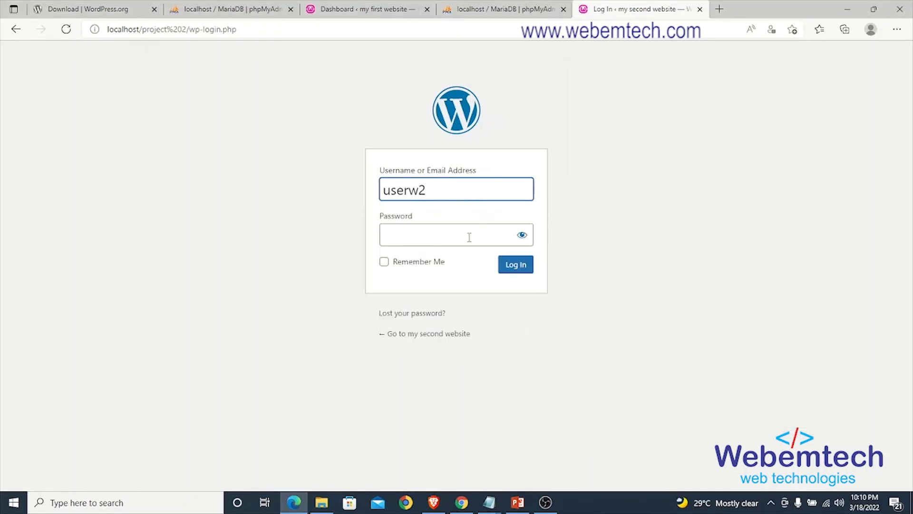
Step: Paste the admin password, log in, and compare with the first site's dashboard tab
mouse_move(491, 503)
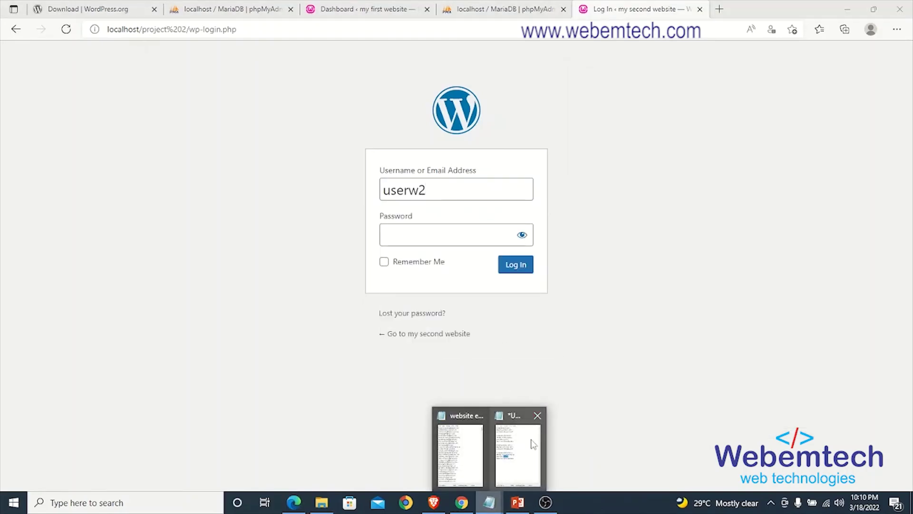
left_click(531, 448)
left_click_drag(664, 278, 615, 280)
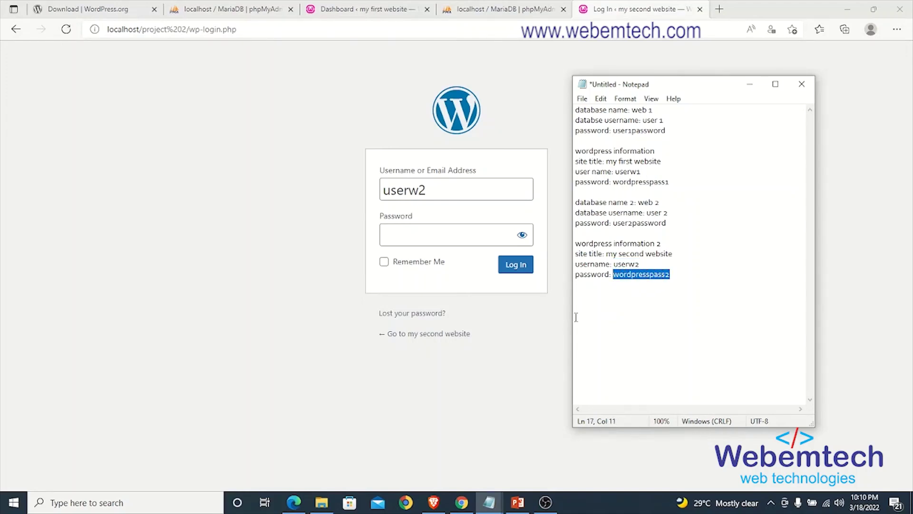
left_click(473, 237)
key("ctrl+v")
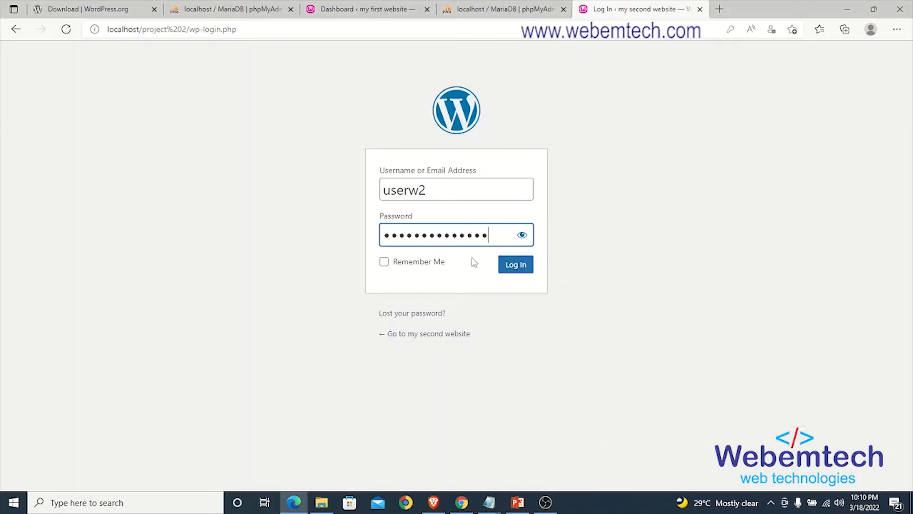
left_click(512, 267)
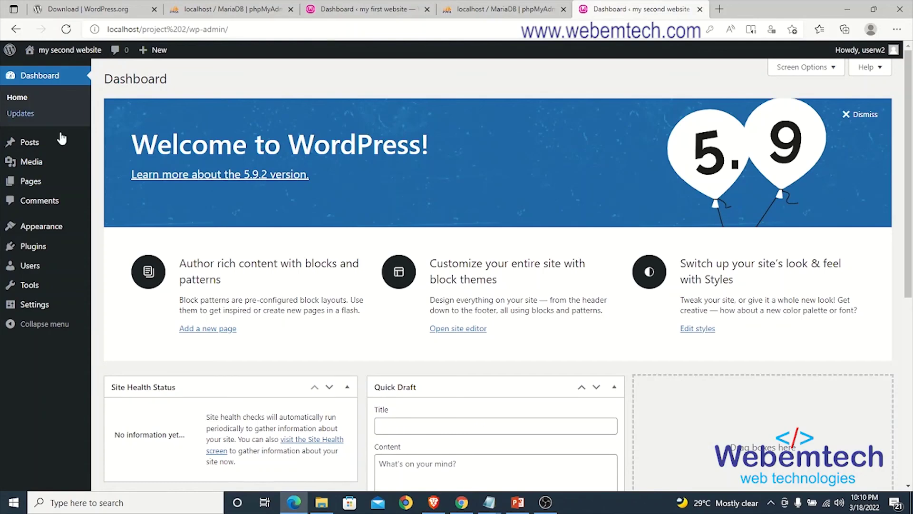
left_click(362, 9)
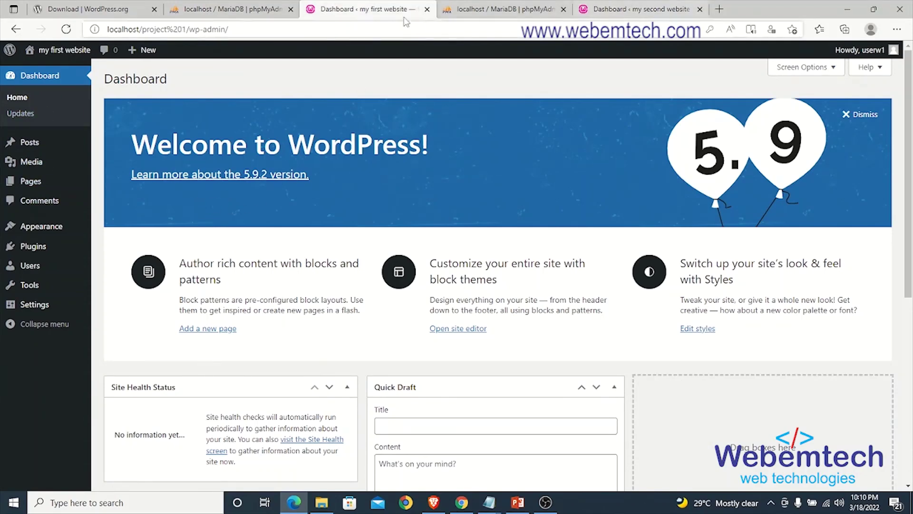
left_click(621, 10)
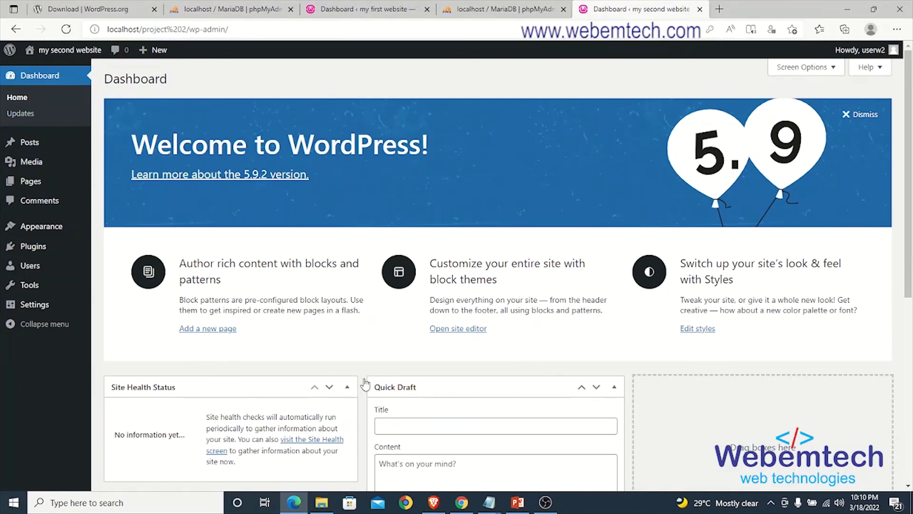
Step: Return to the 'wamp server installation' presentation and go to slide 11 on enhancing WAMP
mouse_move(516, 504)
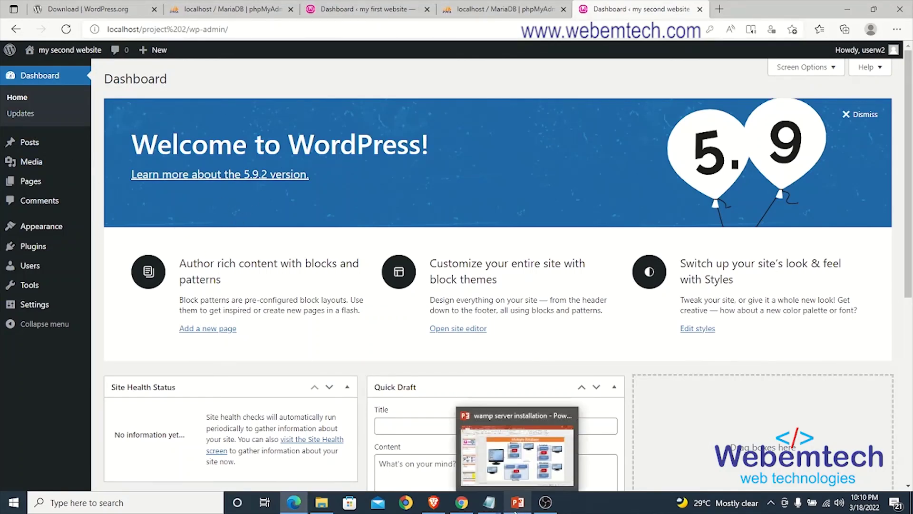
left_click(489, 413)
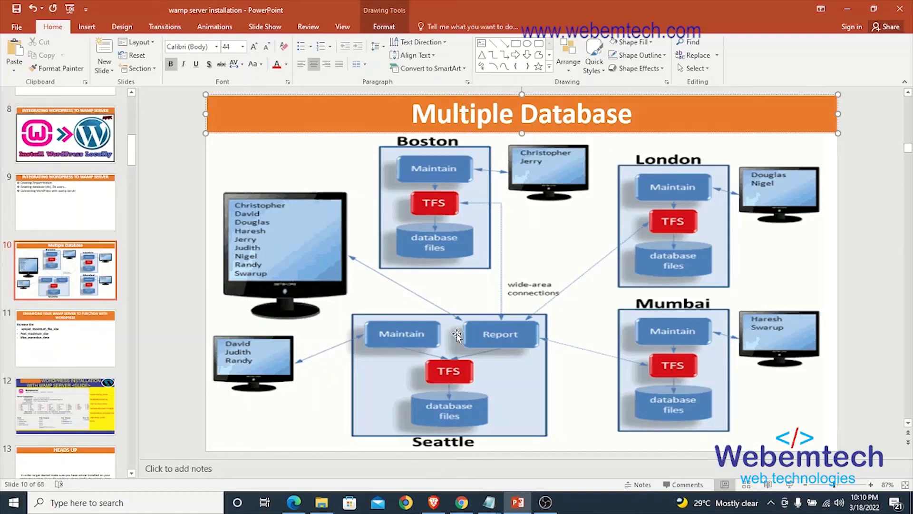
left_click(100, 353)
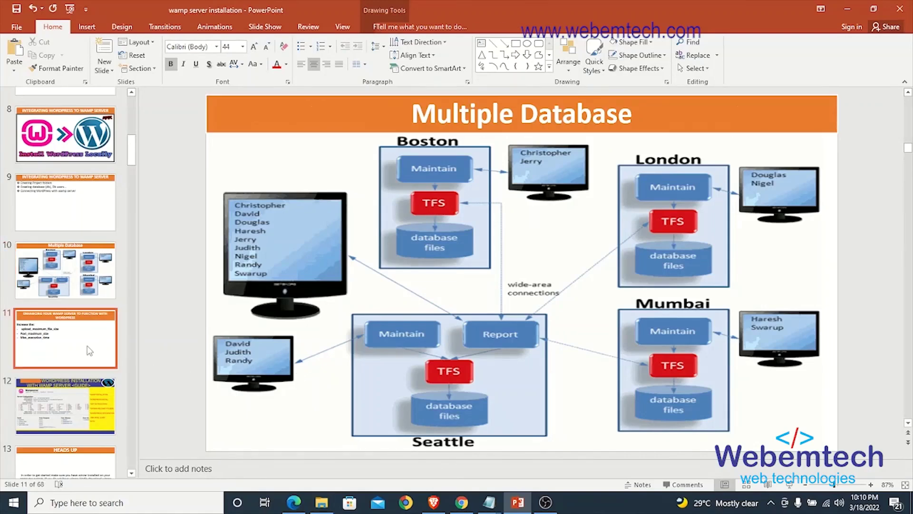